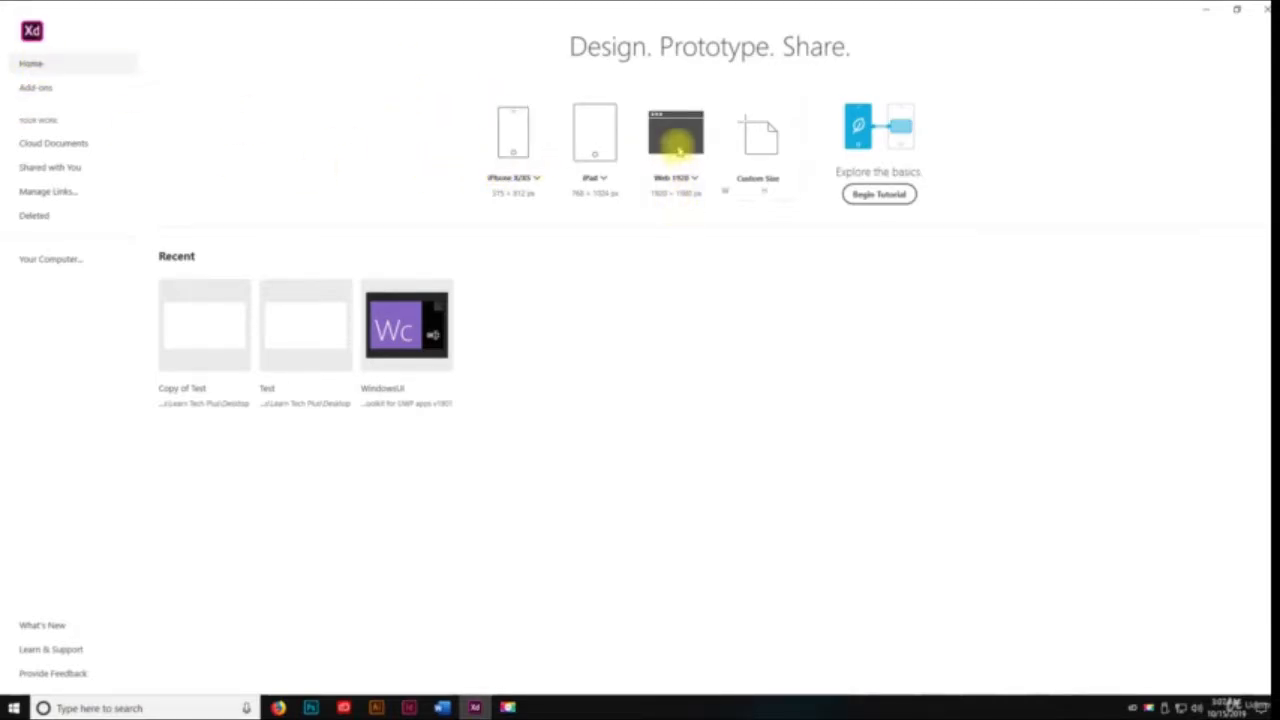
# Create a Web 1920 document and try creating multiple artboards from Prototype mode
pyautogui.click(678, 148)
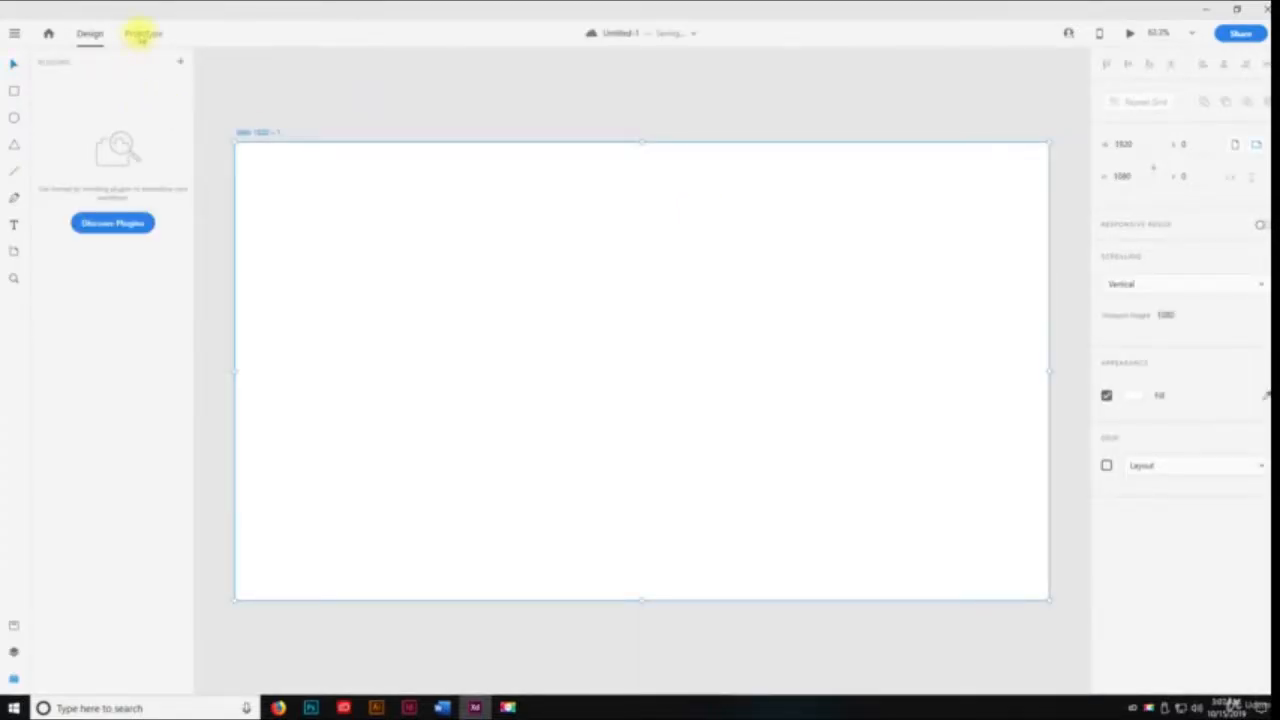
pyautogui.click(143, 33)
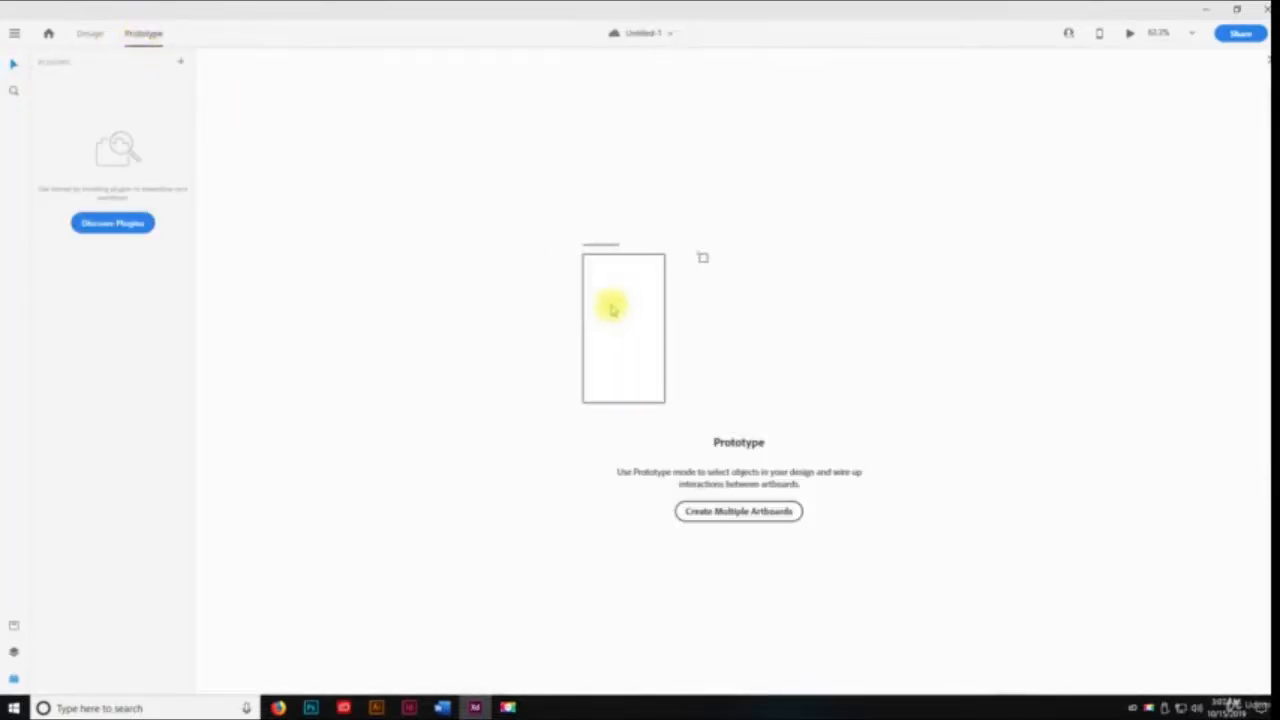
pyautogui.click(735, 514)
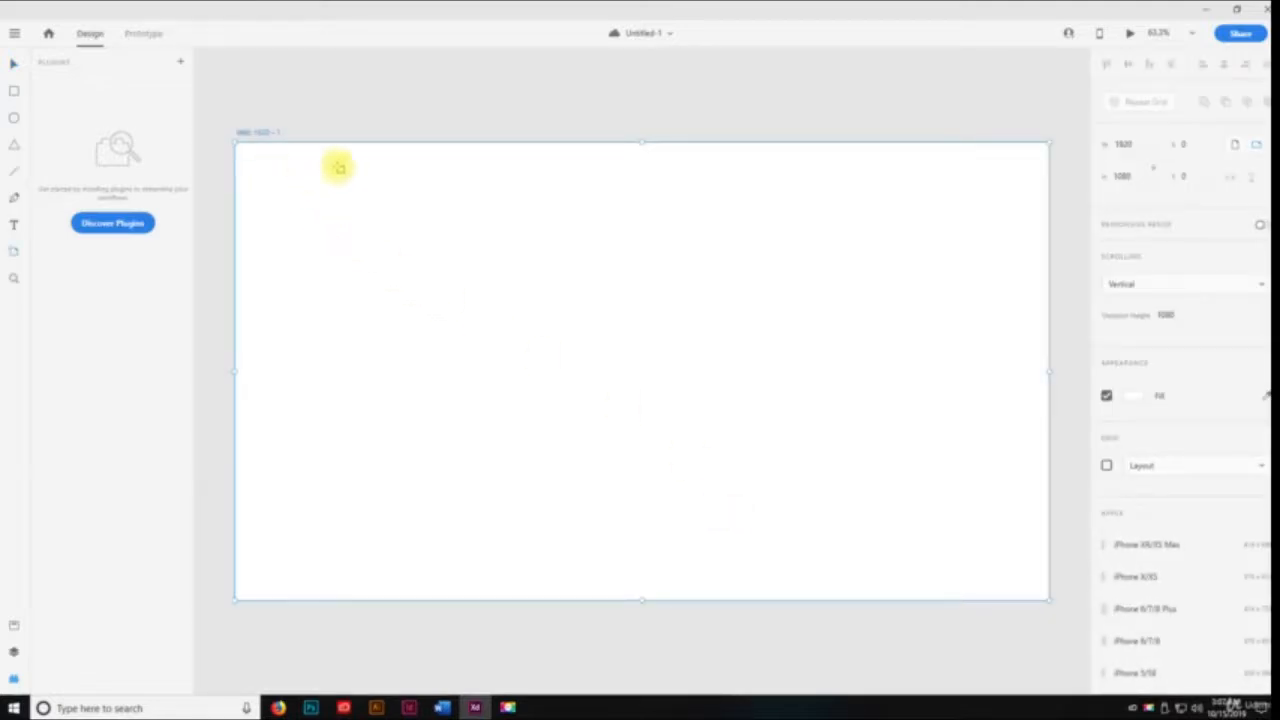
pyautogui.click(143, 33)
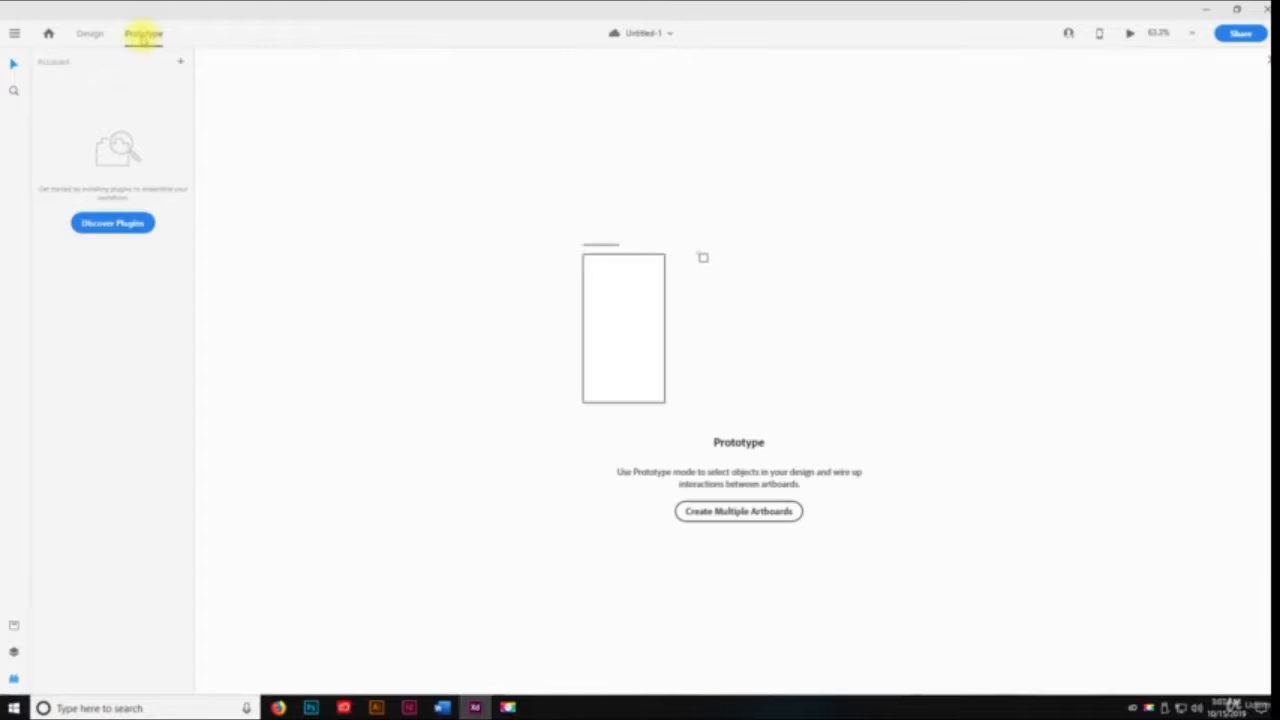
pyautogui.click(738, 511)
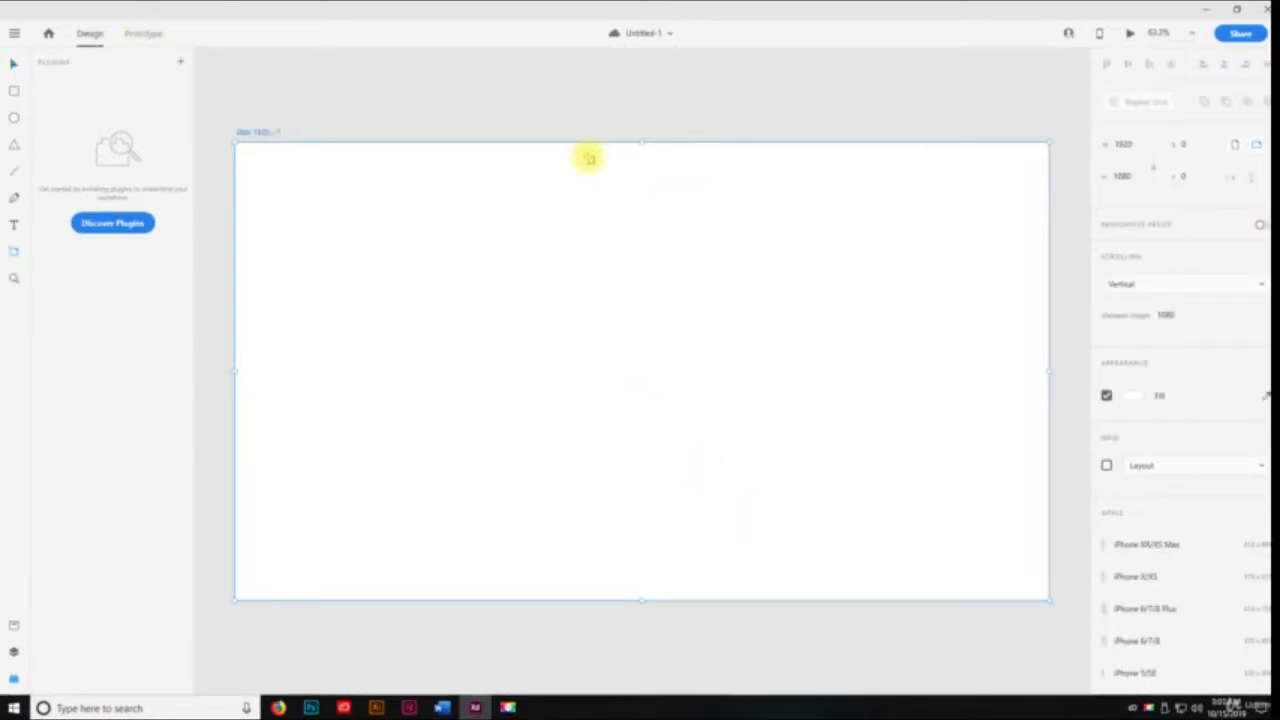
# Create another new Web 1920 document and maximize its window
pyautogui.hotkey('ctrl', 'n')
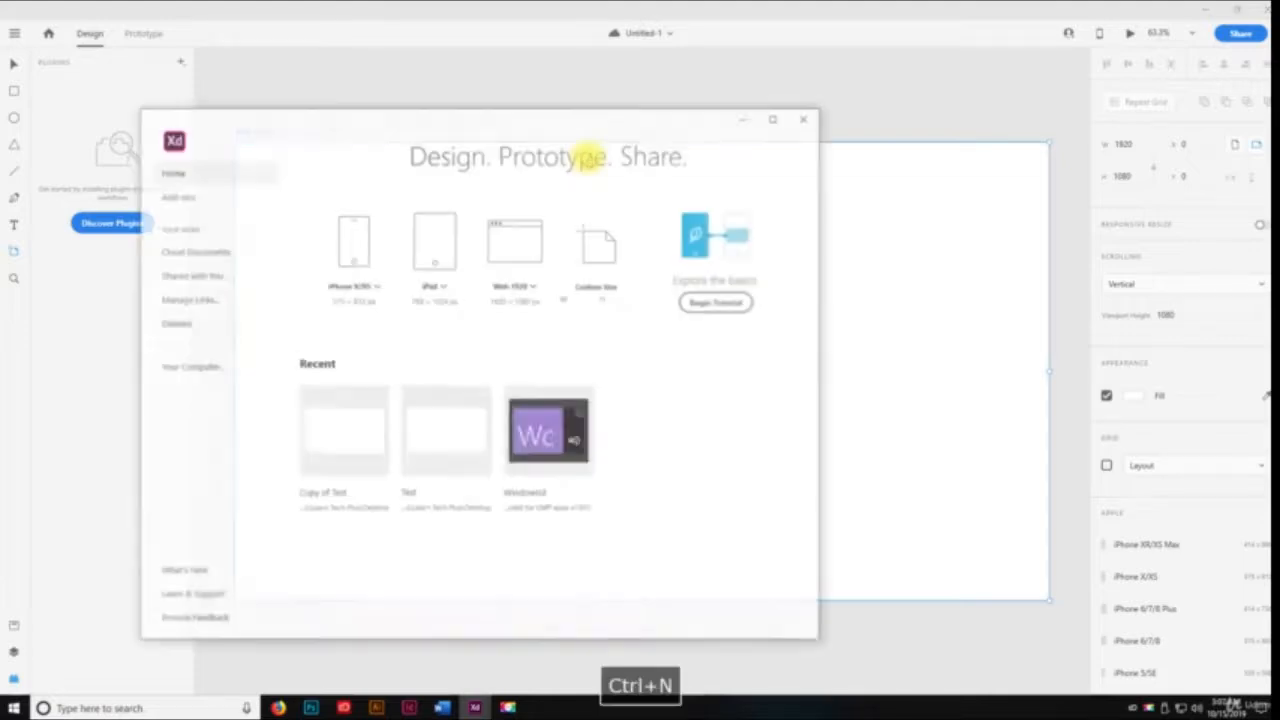
pyautogui.click(522, 262)
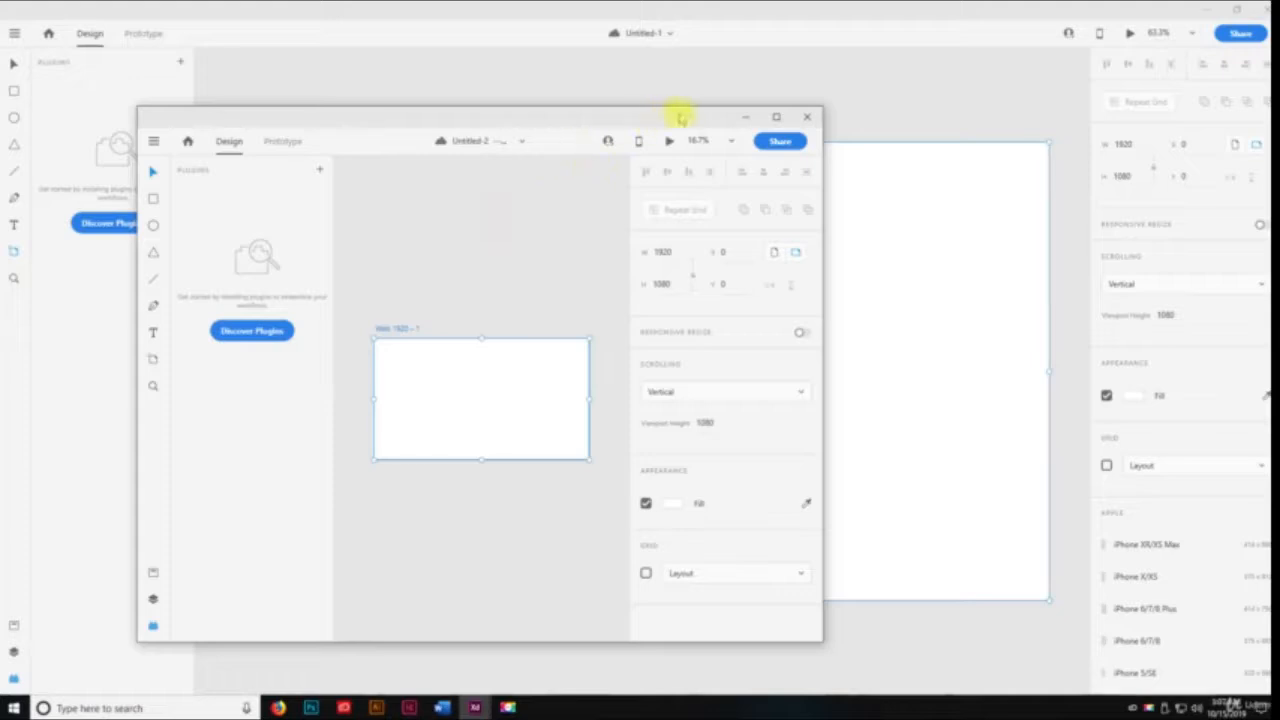
pyautogui.click(776, 118)
# Duplicate the Web 1920 artboard three times to form a row of four, and dismiss the Auto-Animate tip
pyautogui.click(143, 34)
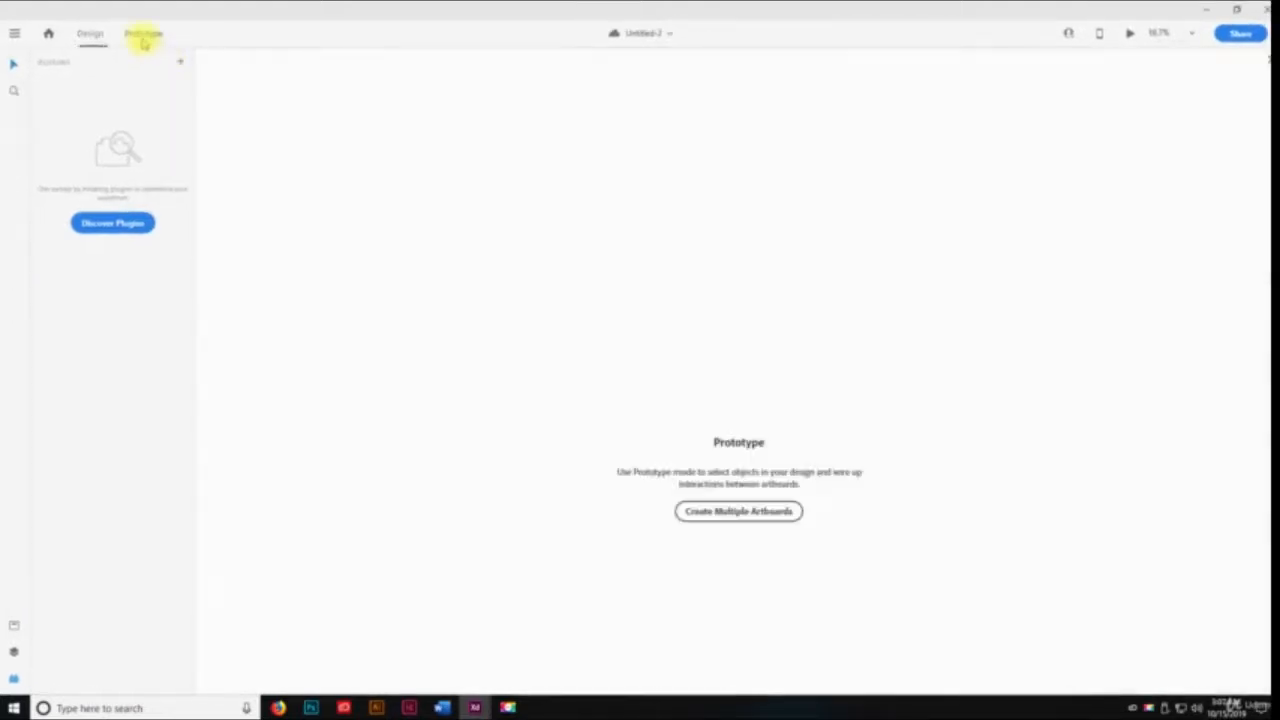
pyautogui.click(697, 511)
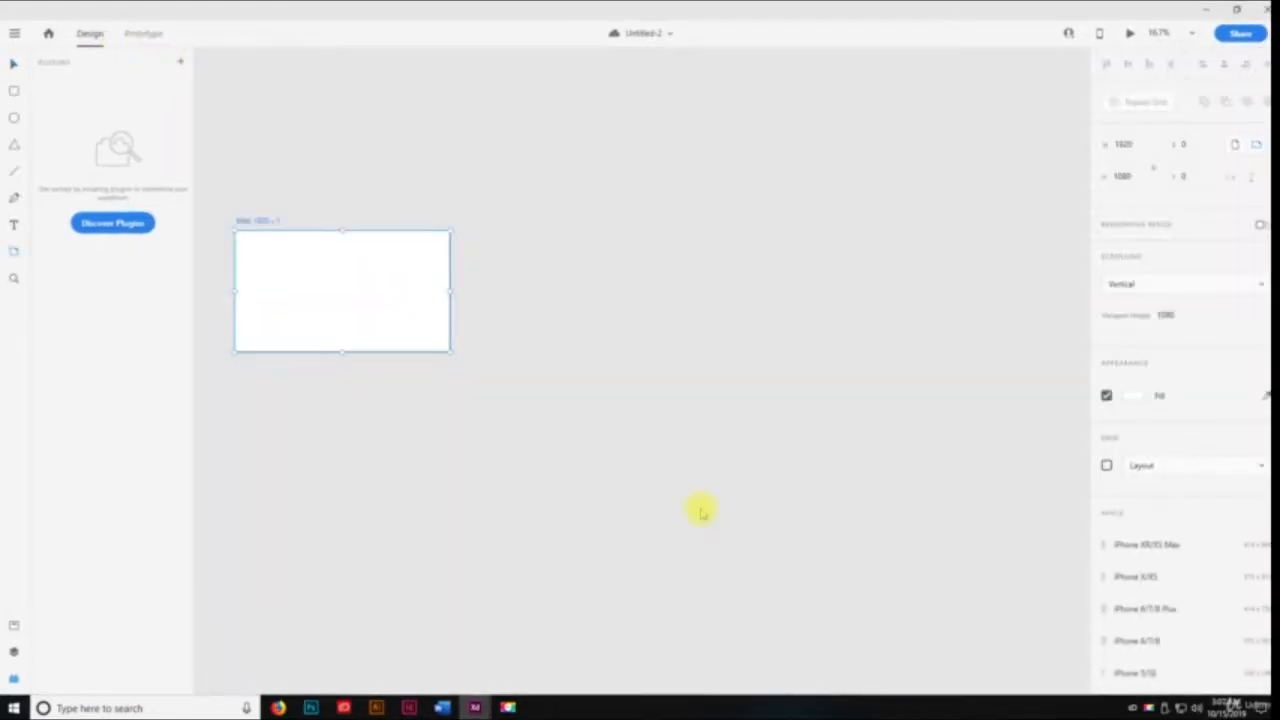
pyautogui.press('v')
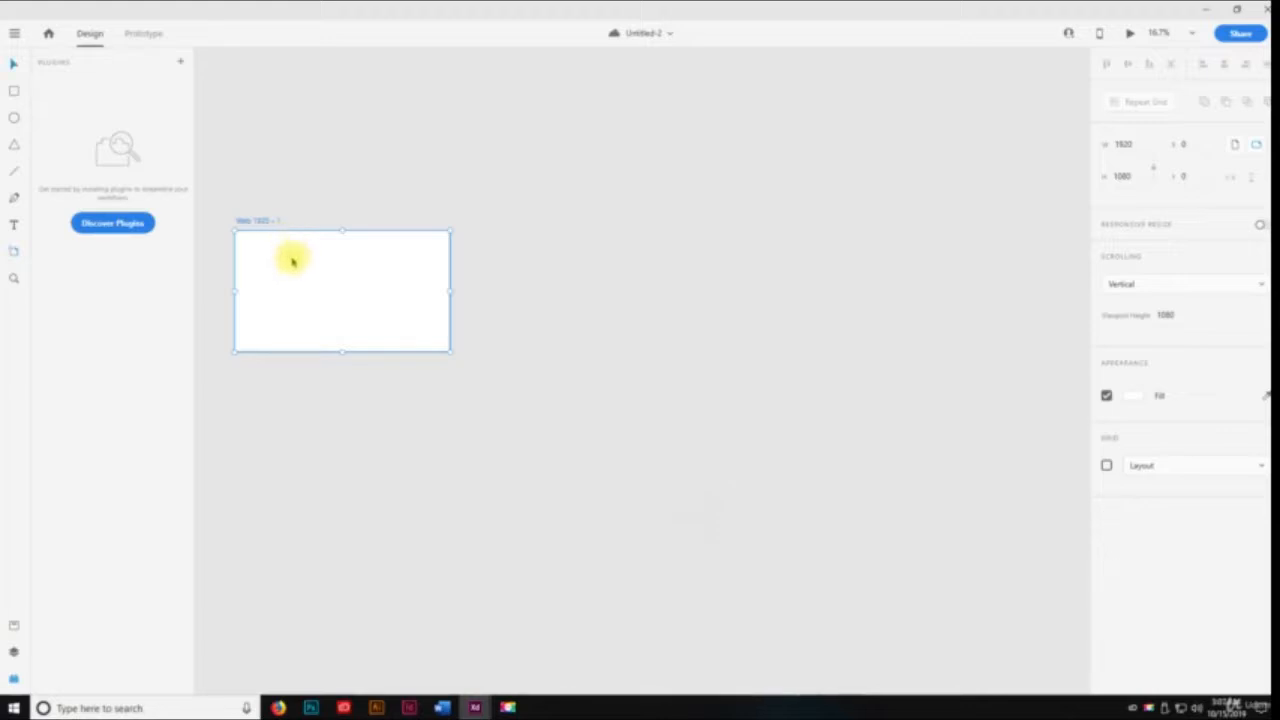
pyautogui.moveTo(293, 262); pyautogui.dragTo(937, 277)
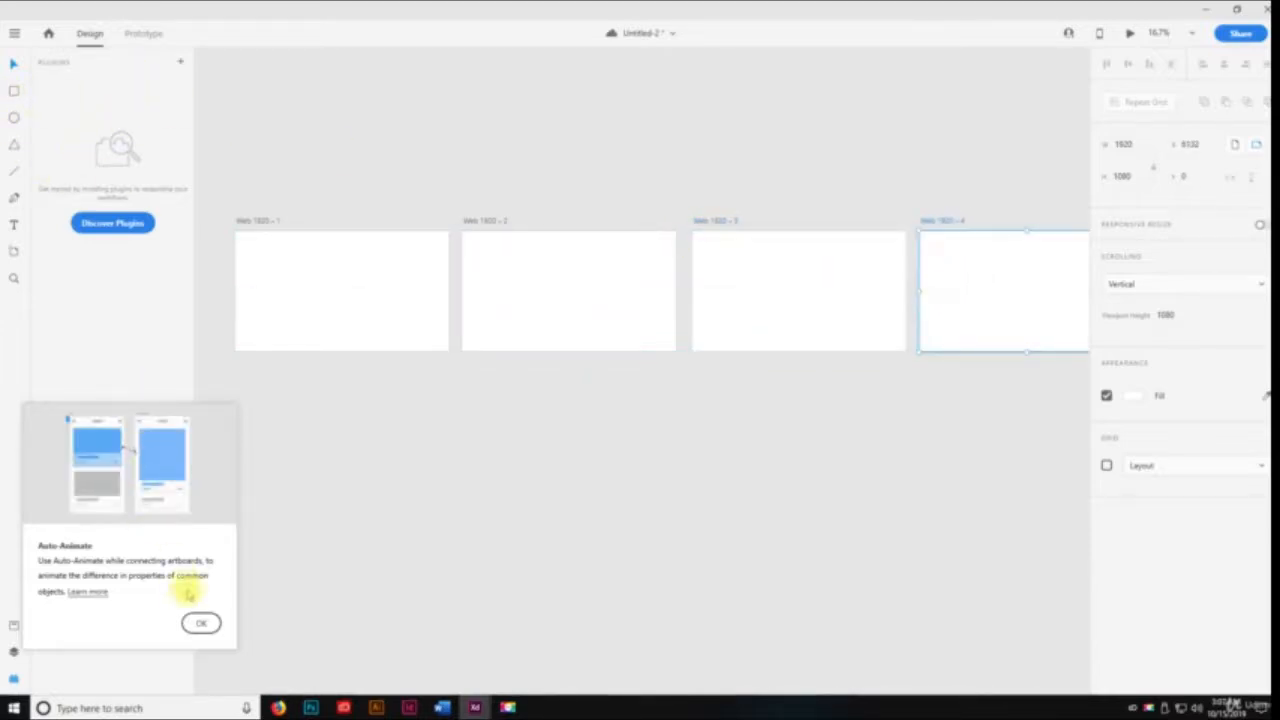
pyautogui.click(201, 622)
# Draw a full-width header rectangle about 1920 × 186 px across the top edge of the first artboard
pyautogui.click(133, 40)
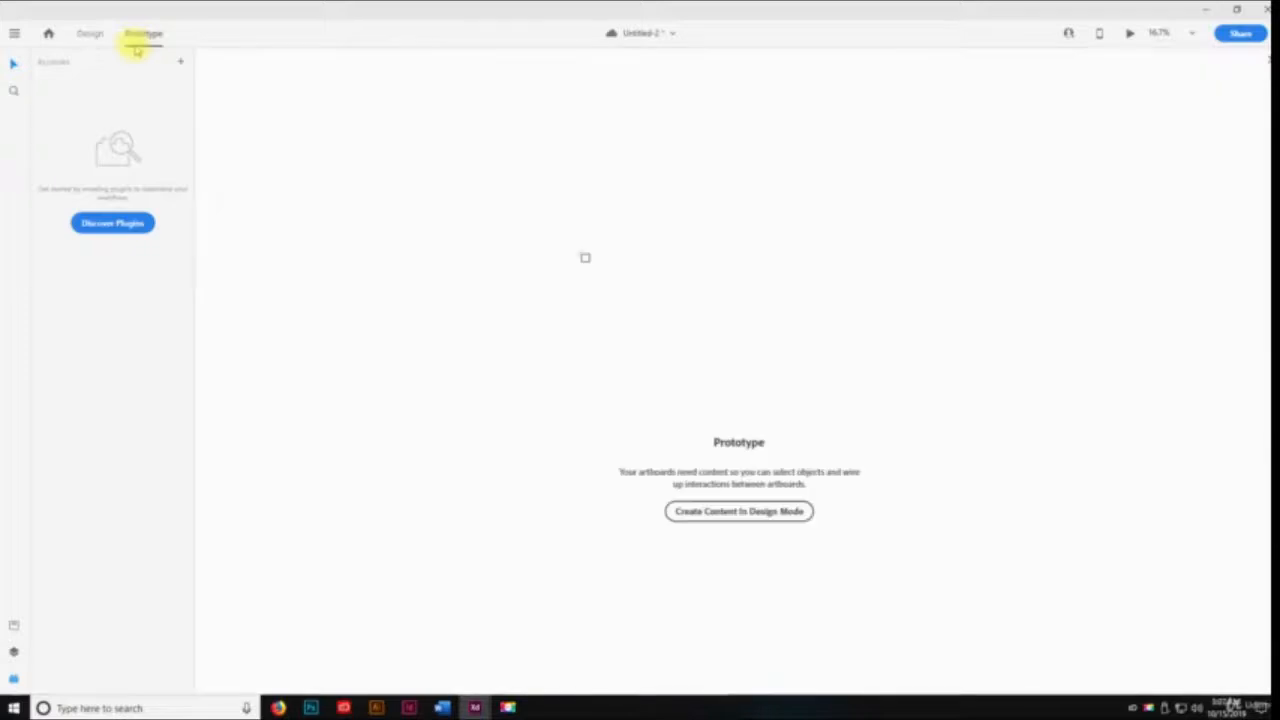
pyautogui.click(762, 511)
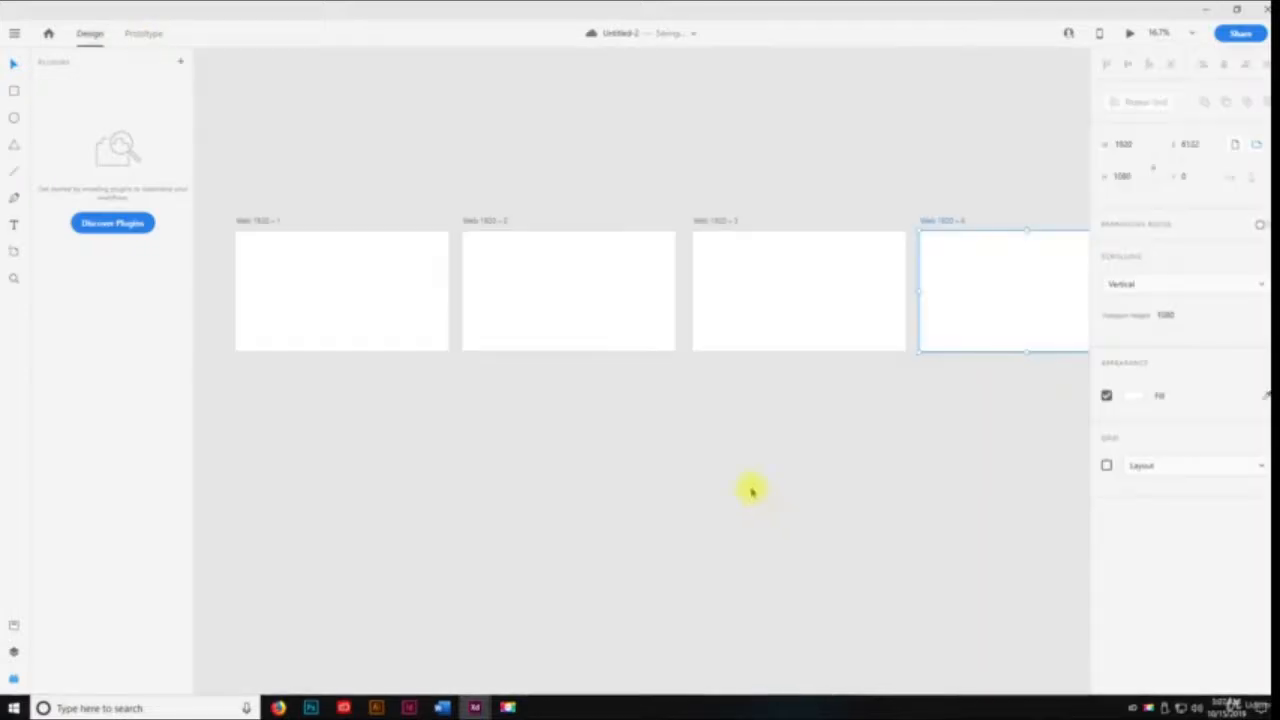
pyautogui.click(414, 111)
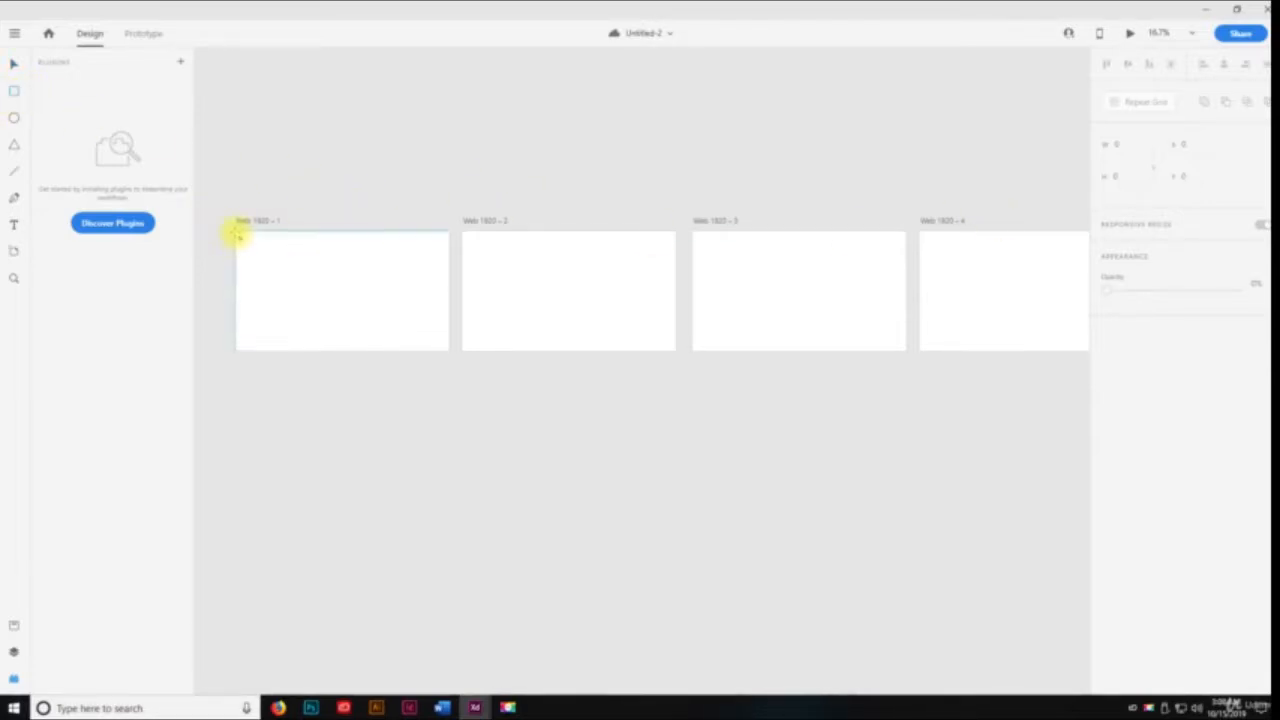
pyautogui.moveTo(255, 237); pyautogui.dragTo(448, 250)
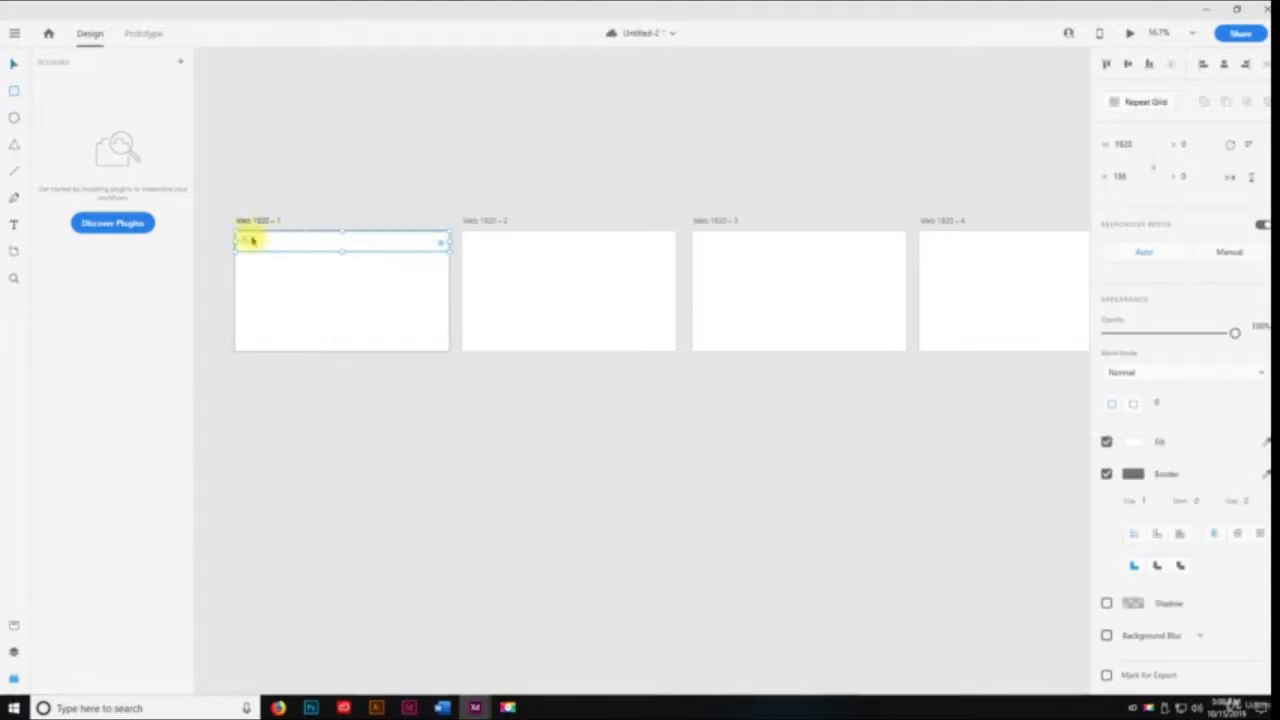
# Fill the header rectangle on the first artboard with a dark grey solid color
pyautogui.click(1125, 441)
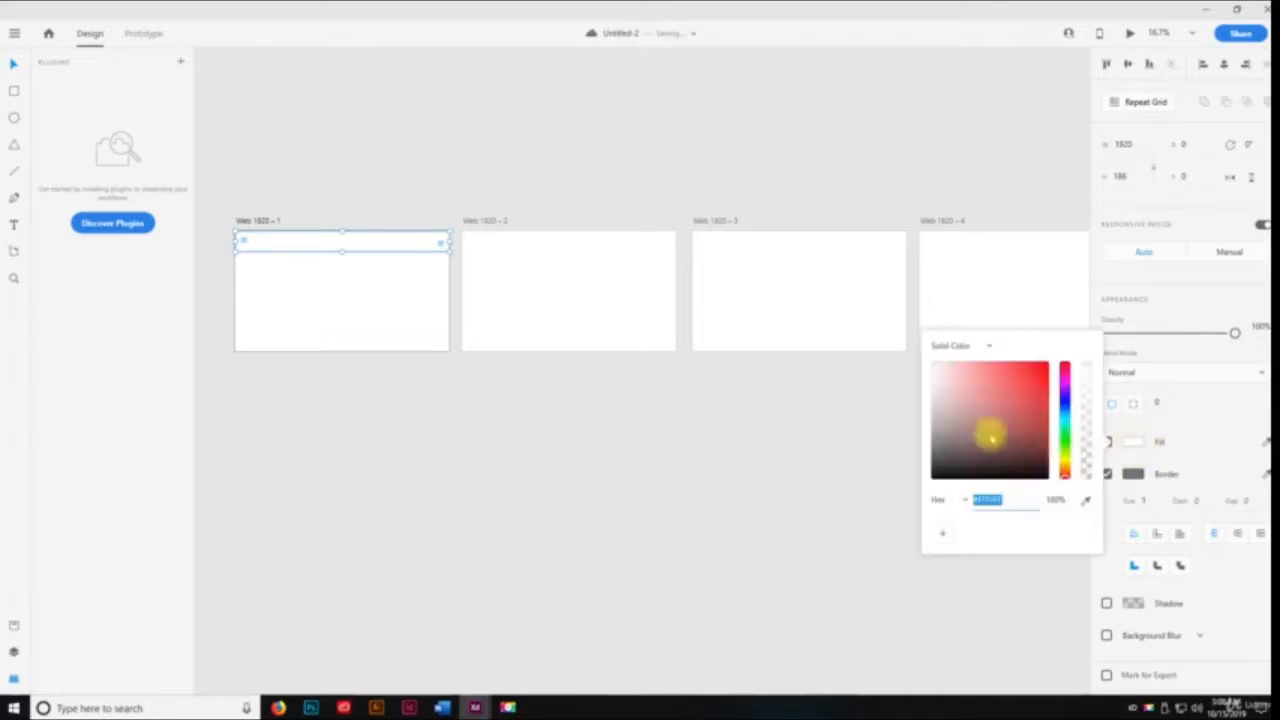
pyautogui.moveTo(986, 434); pyautogui.dragTo(1029, 471)
pyautogui.click(810, 428)
# Copy the dark header bar to the top of the other three artboards and switch to Prototype mode
pyautogui.click(301, 240)
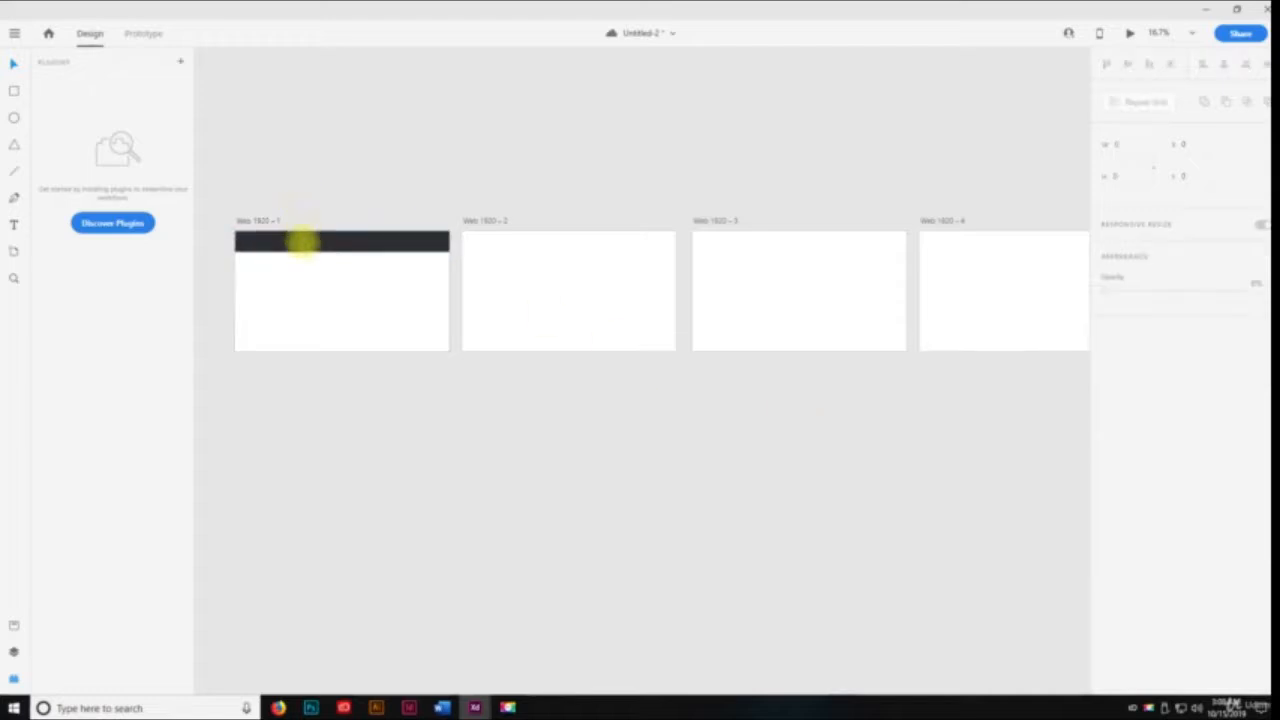
pyautogui.moveTo(303, 242); pyautogui.dragTo(966, 240)
pyautogui.click(142, 35)
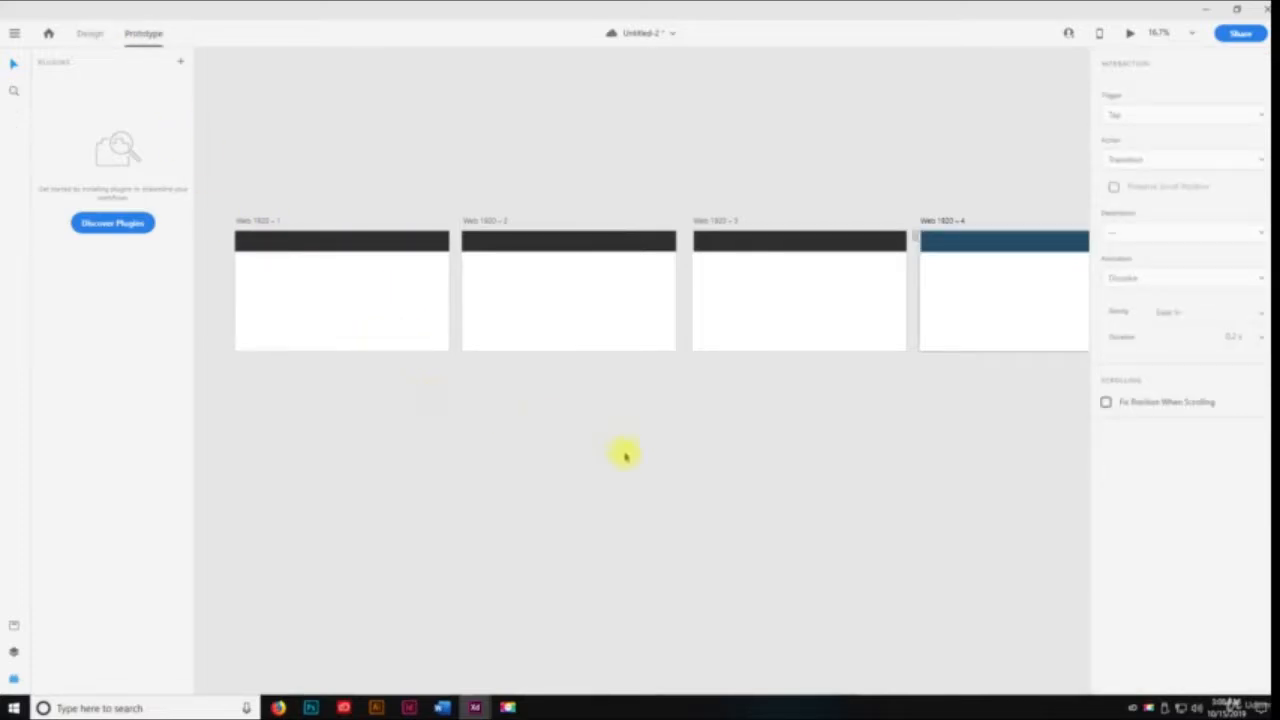
# Try starting a prototype connection from the header bar on the Web 1920 – 4 artboard
pyautogui.press('space')
pyautogui.moveTo(884, 483); pyautogui.dragTo(803, 440)
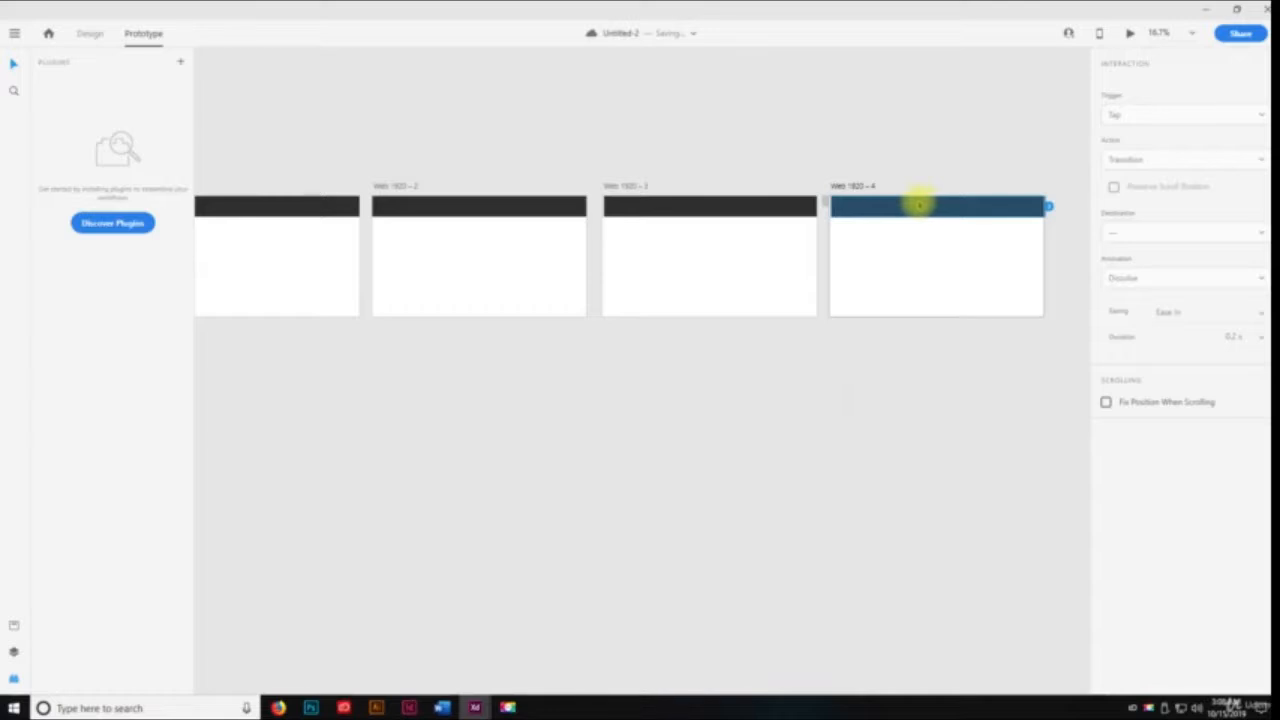
pyautogui.moveTo(934, 210); pyautogui.dragTo(932, 207)
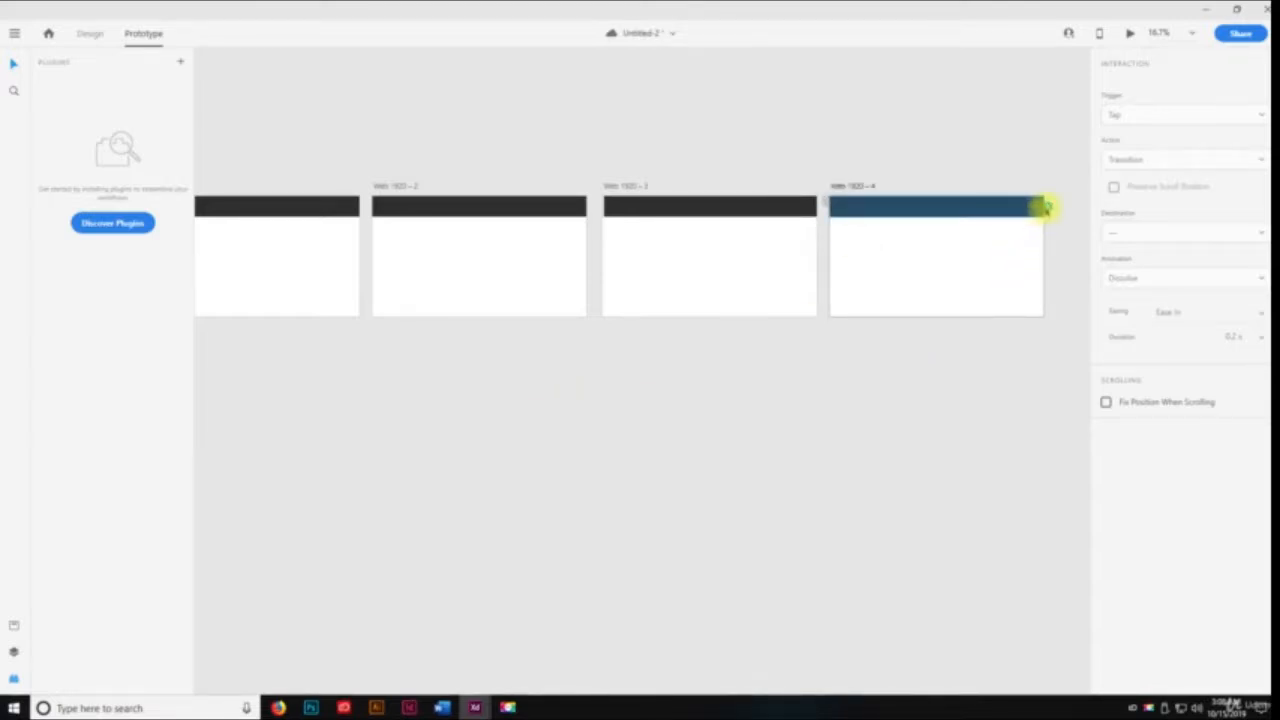
pyautogui.click(1047, 207)
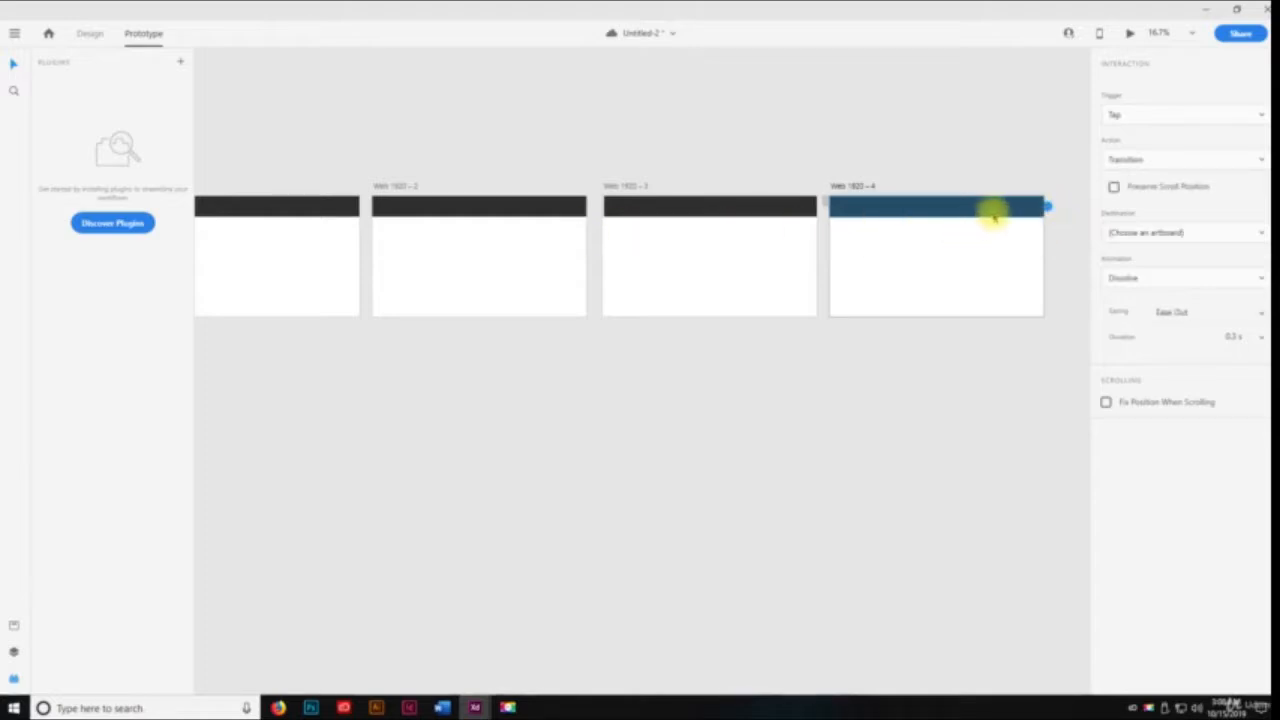
# Link the first artboard's header bar to Web 1920 – 2 and the second artboard's header bar to Web 1920 – 3
pyautogui.click(340, 207)
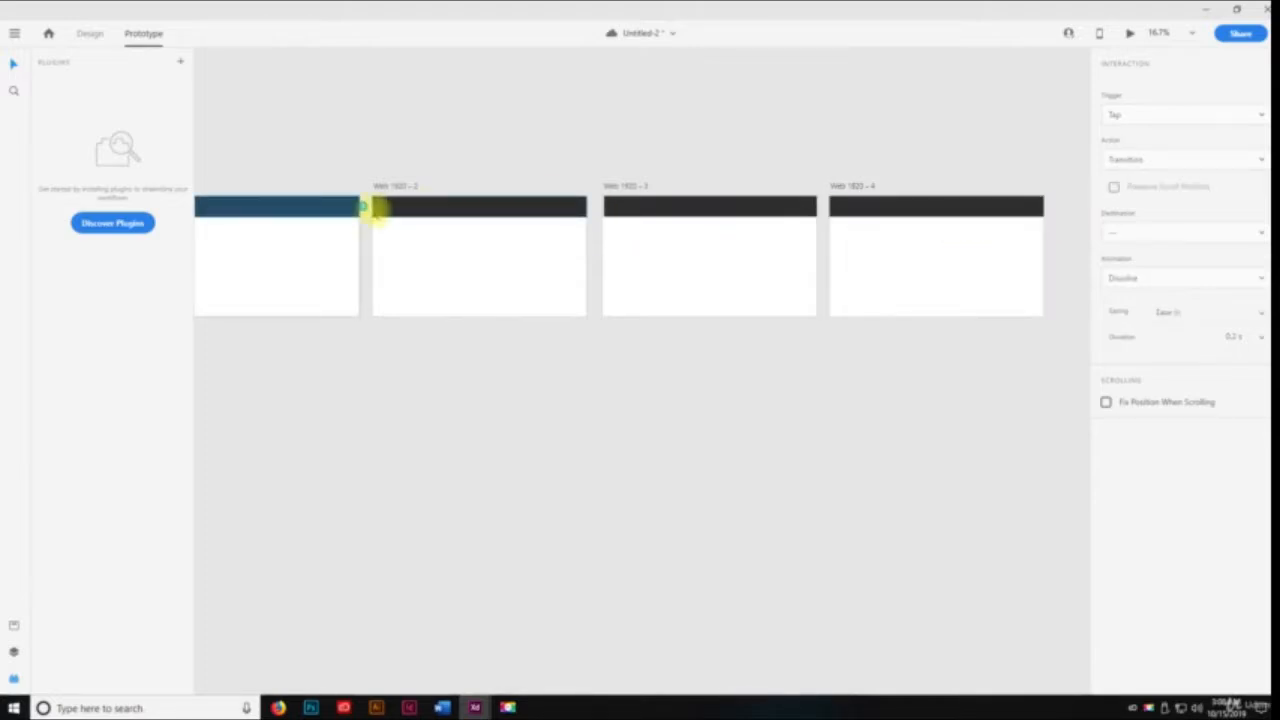
pyautogui.moveTo(365, 205); pyautogui.dragTo(386, 206)
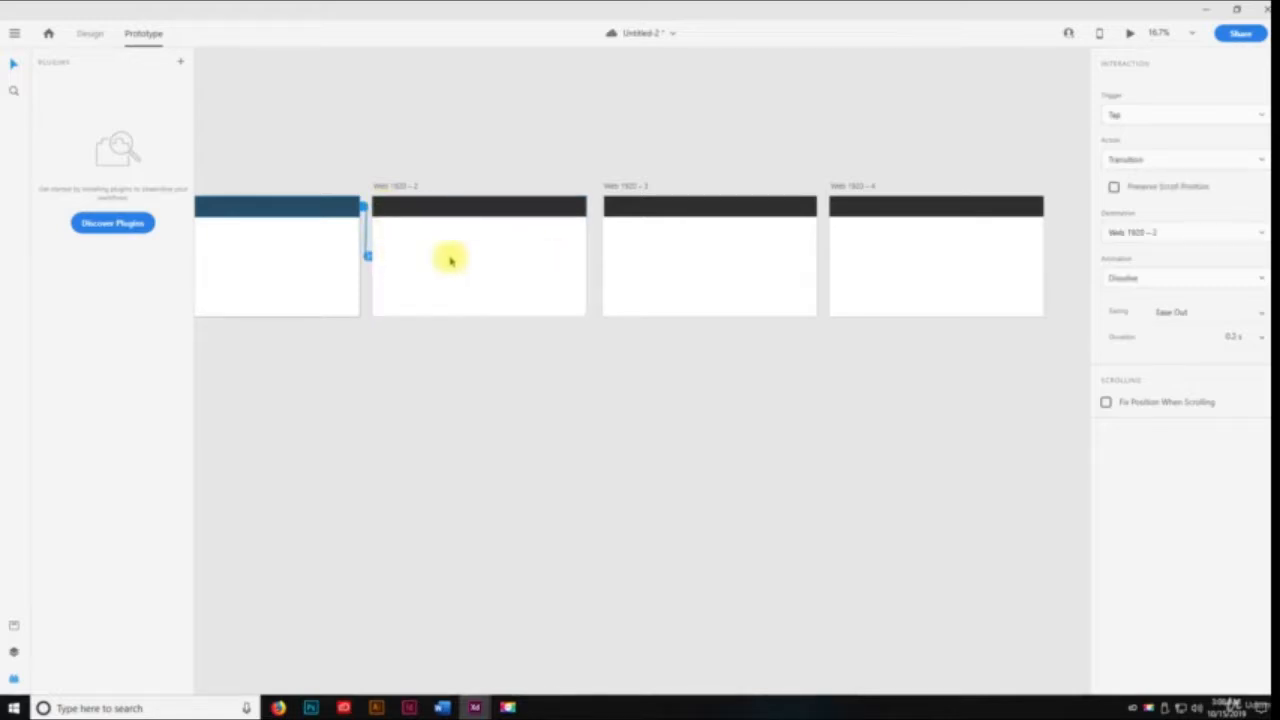
pyautogui.moveTo(369, 259)
pyautogui.mouseDown()
pyautogui.moveTo(566, 260)
pyautogui.moveTo(375, 262)
pyautogui.mouseUp()
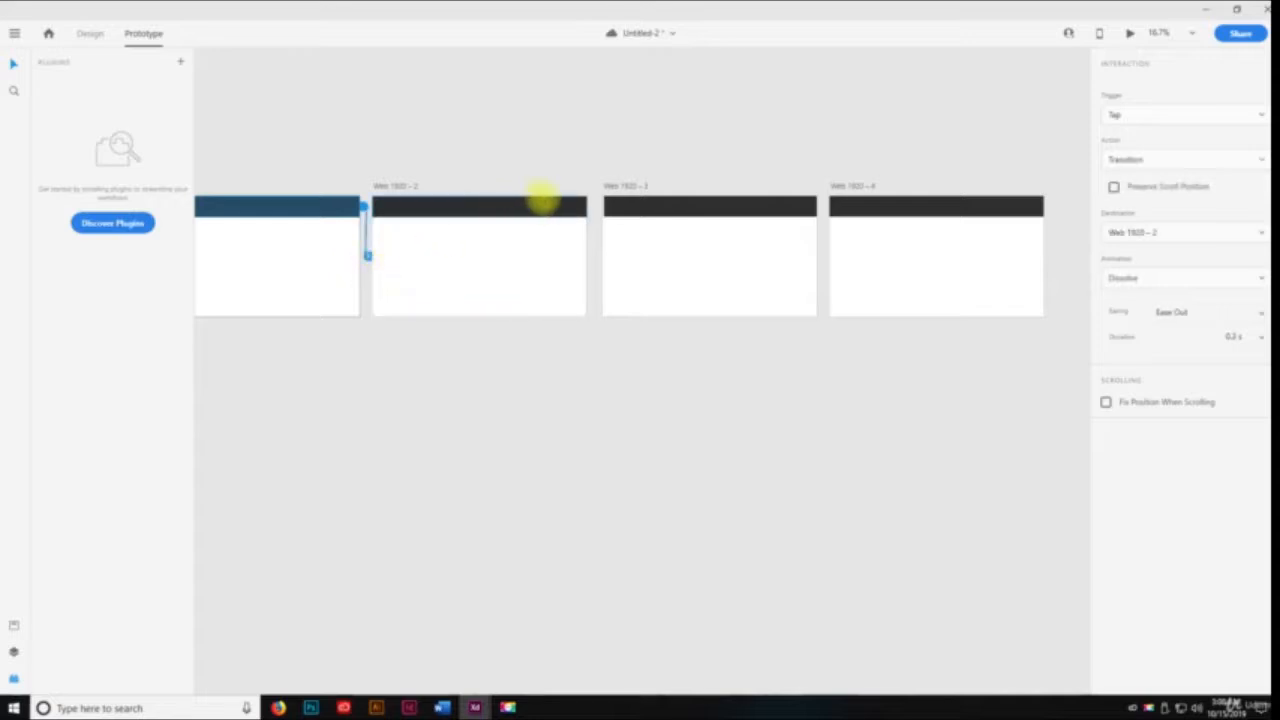
pyautogui.click(535, 207)
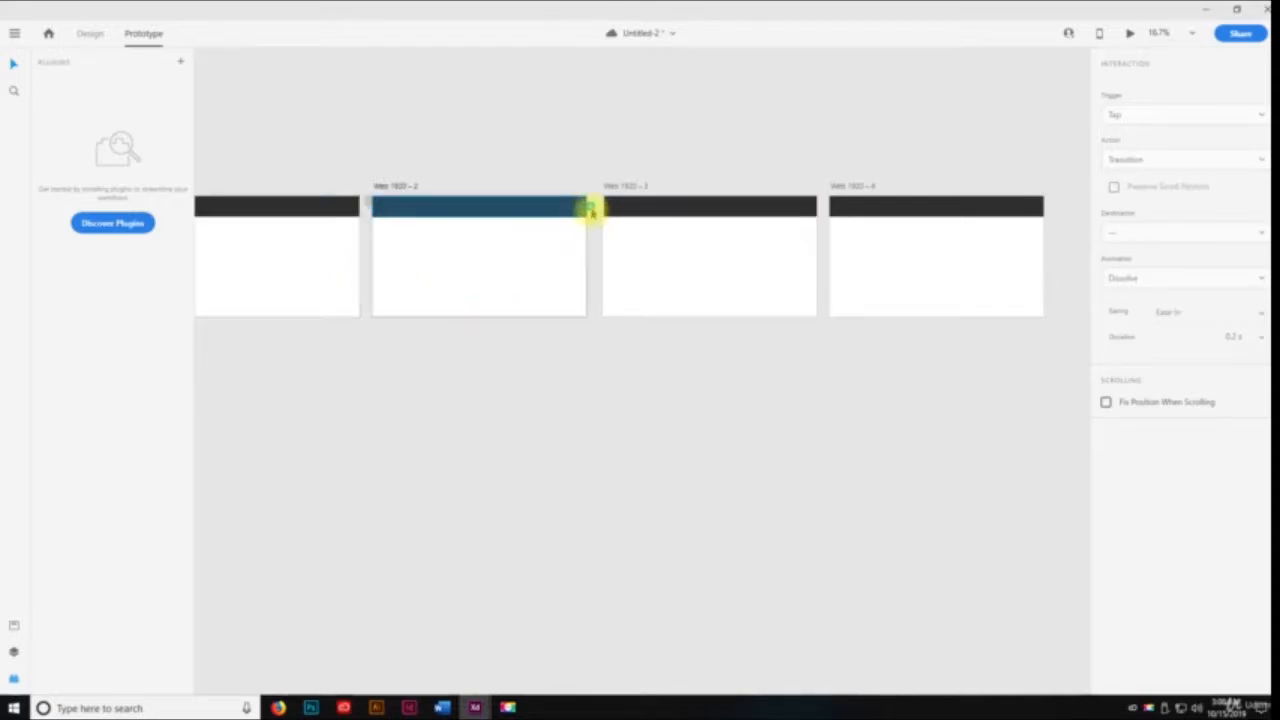
pyautogui.moveTo(590, 210); pyautogui.dragTo(623, 263)
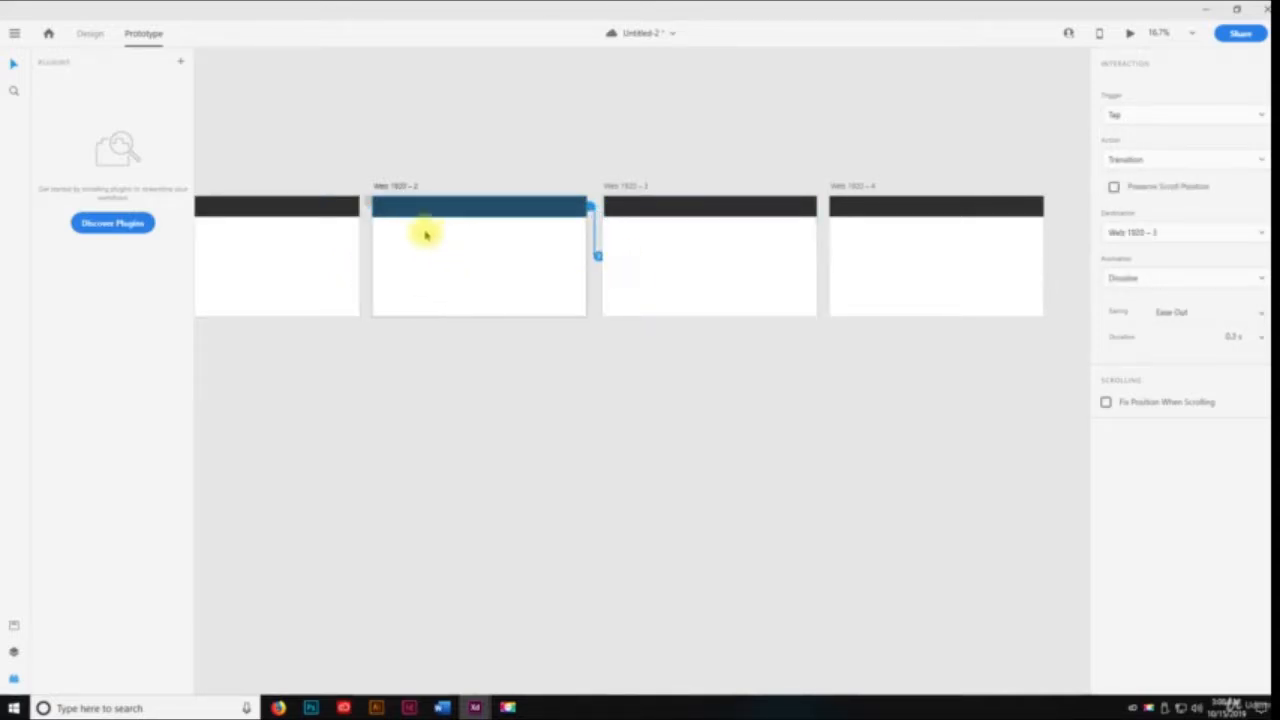
# Examine the connections on the first two header bars and the markers at the artboards' upper corners
pyautogui.click(329, 204)
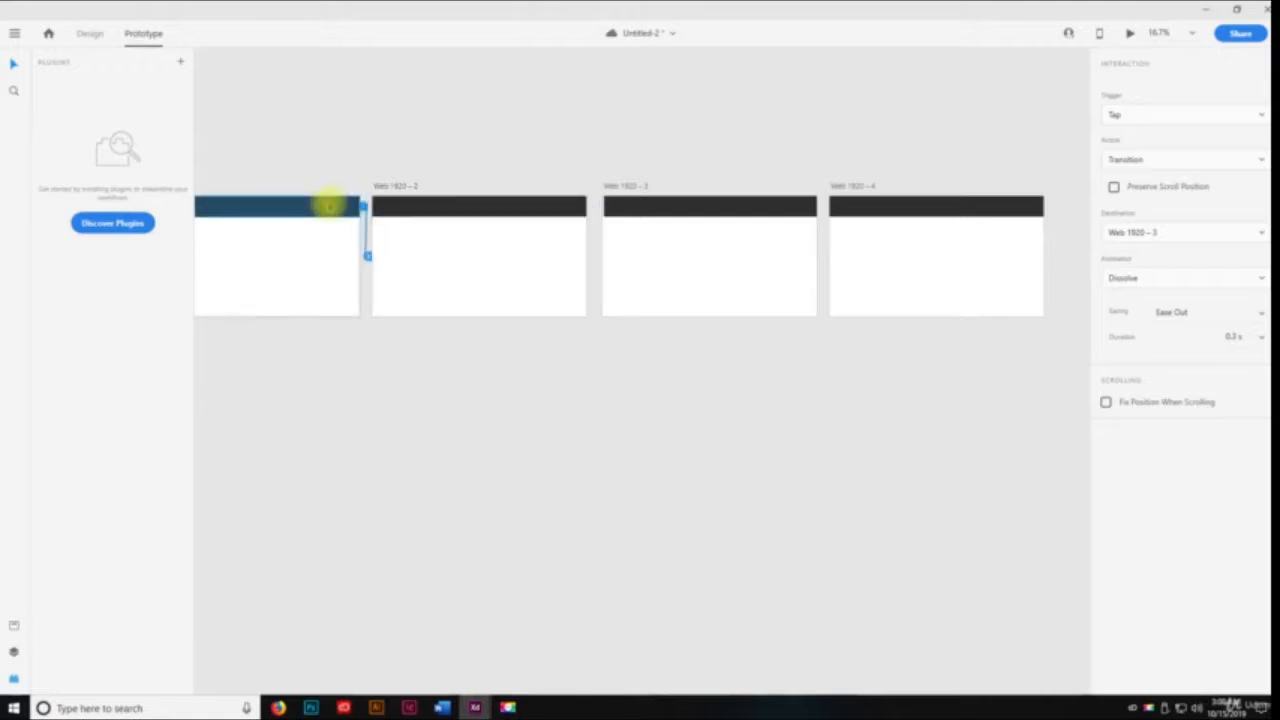
pyautogui.click(491, 216)
pyautogui.scroll(-1, 453, 357)
pyautogui.press('space')
pyautogui.moveTo(418, 369); pyautogui.dragTo(622, 343)
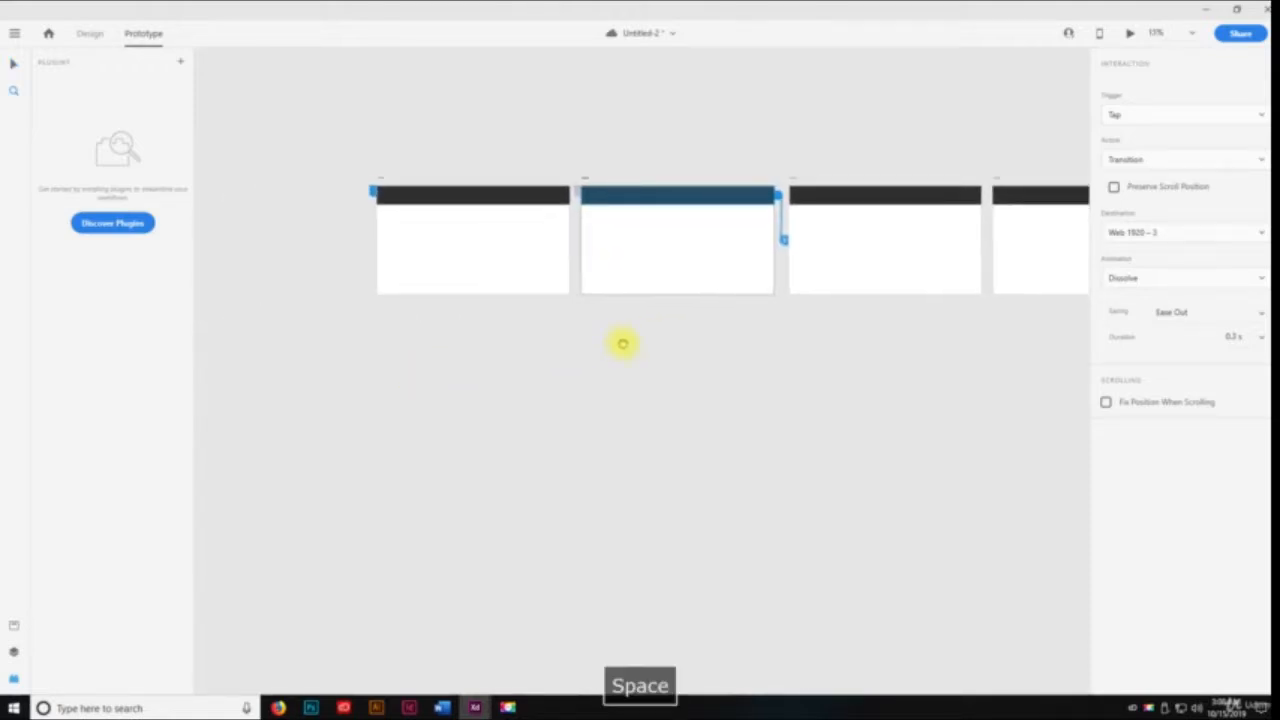
pyautogui.moveTo(454, 243); pyautogui.dragTo(681, 358)
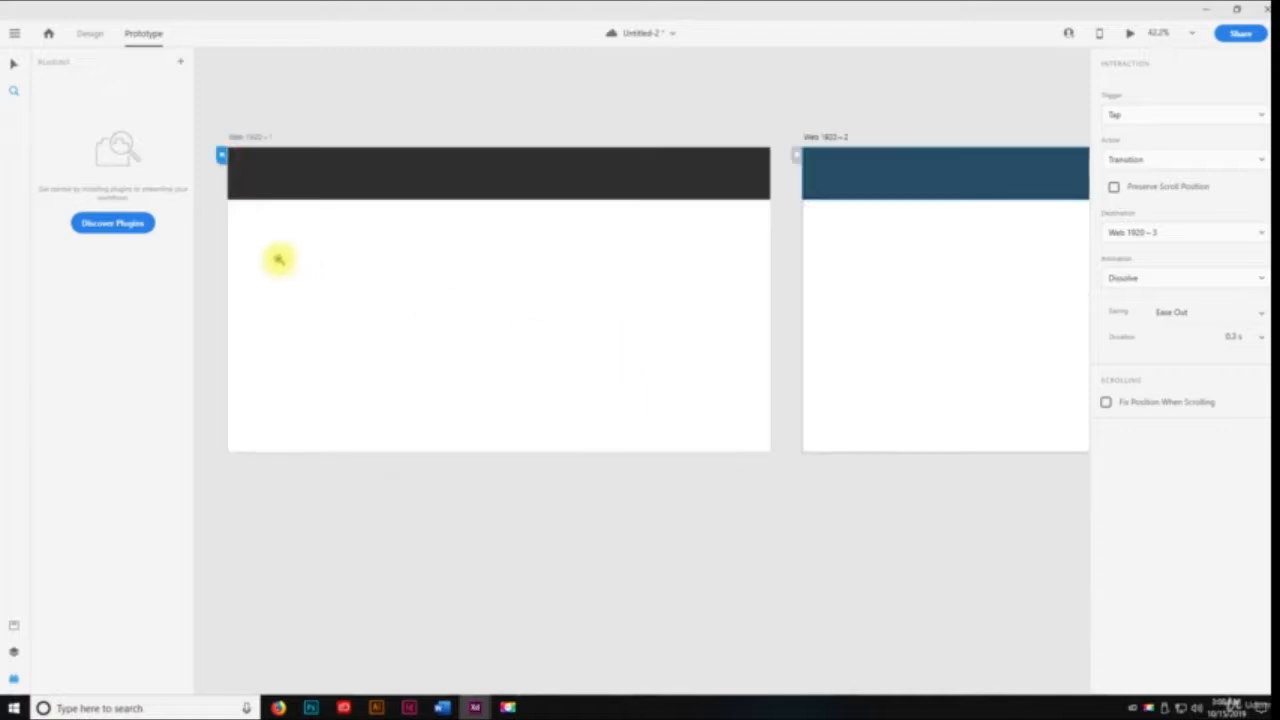
pyautogui.press('space')
pyautogui.moveTo(262, 236); pyautogui.dragTo(340, 247)
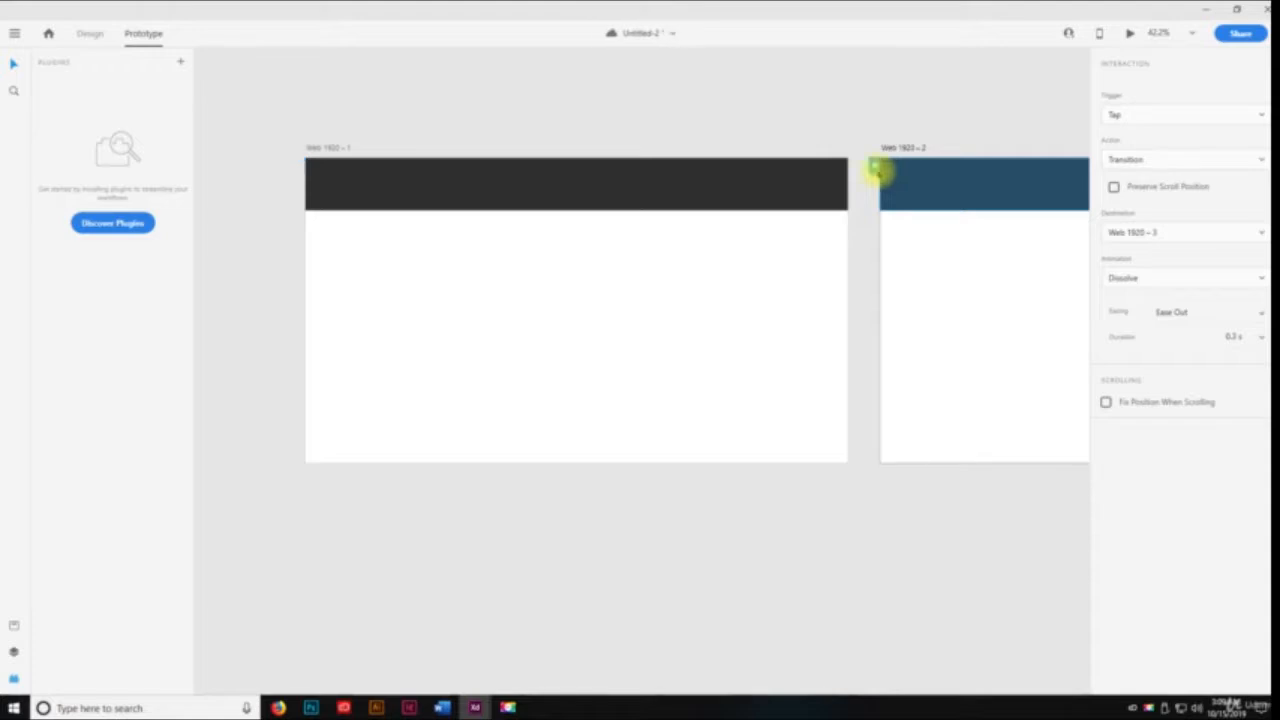
pyautogui.press('space')
pyautogui.moveTo(845, 237); pyautogui.dragTo(622, 313)
# Link the third artboard's header bar to the Web 1920 – 4 artboard
pyautogui.moveTo(827, 312); pyautogui.dragTo(488, 309)
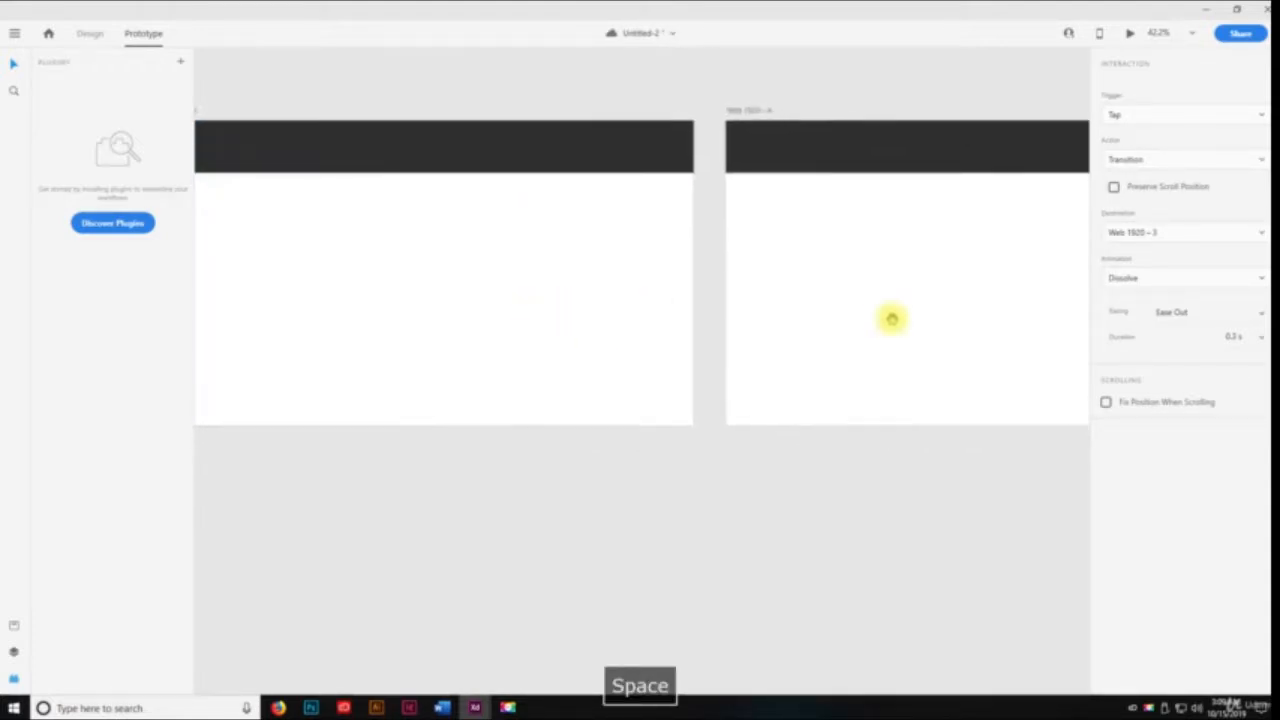
pyautogui.moveTo(891, 317); pyautogui.dragTo(741, 318)
pyautogui.click(514, 137)
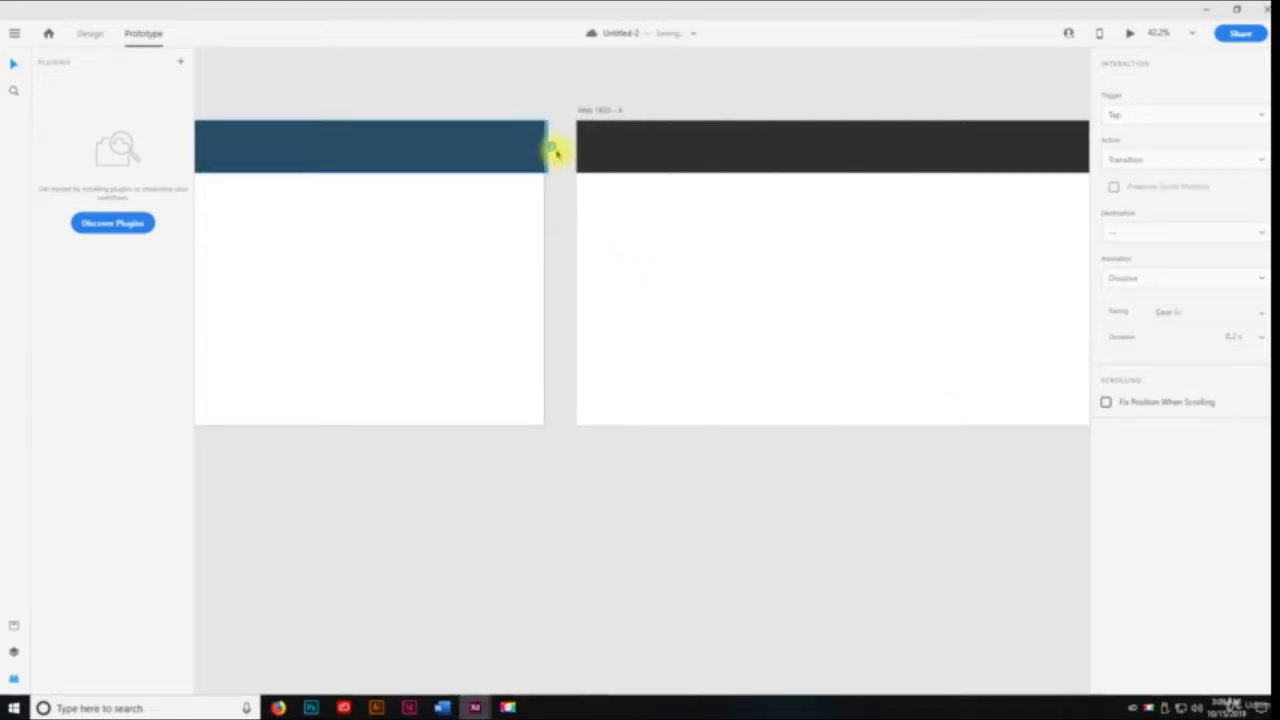
pyautogui.moveTo(551, 148); pyautogui.dragTo(585, 224)
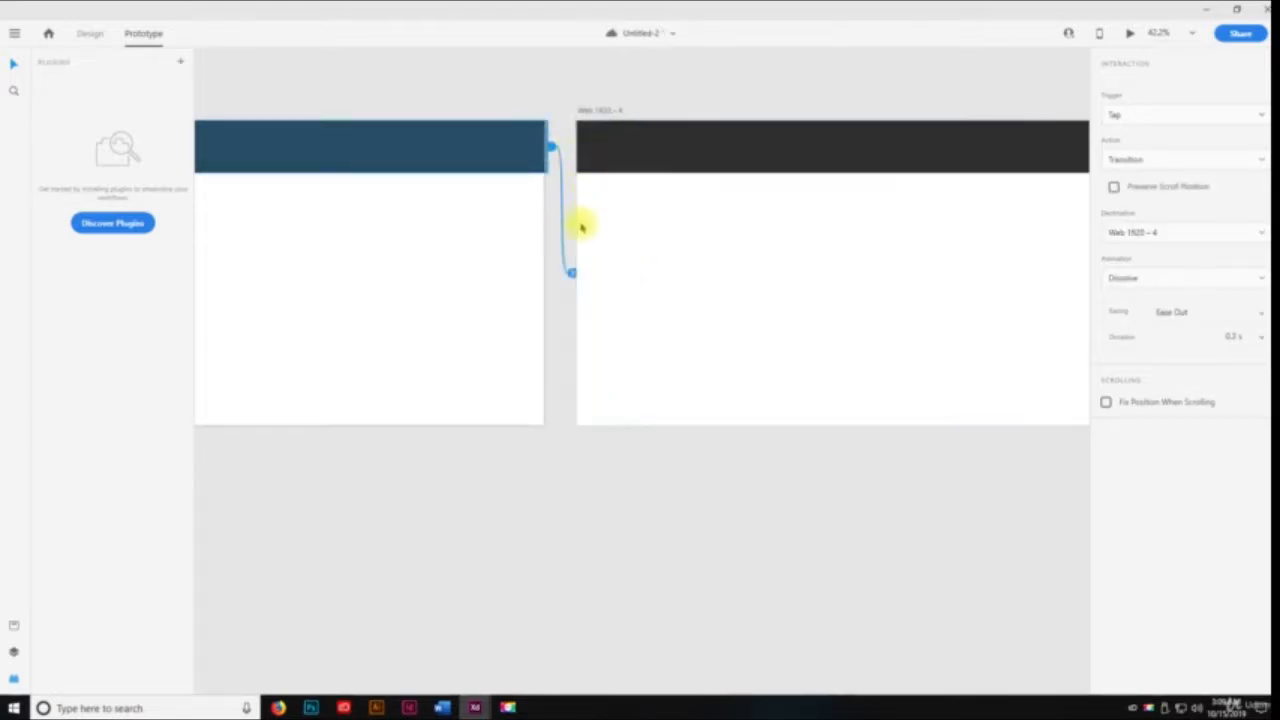
# Try to pull a prototype connection from the Web 1920 – 4 header bar onto the empty canvas
pyautogui.moveTo(929, 289); pyautogui.dragTo(714, 275)
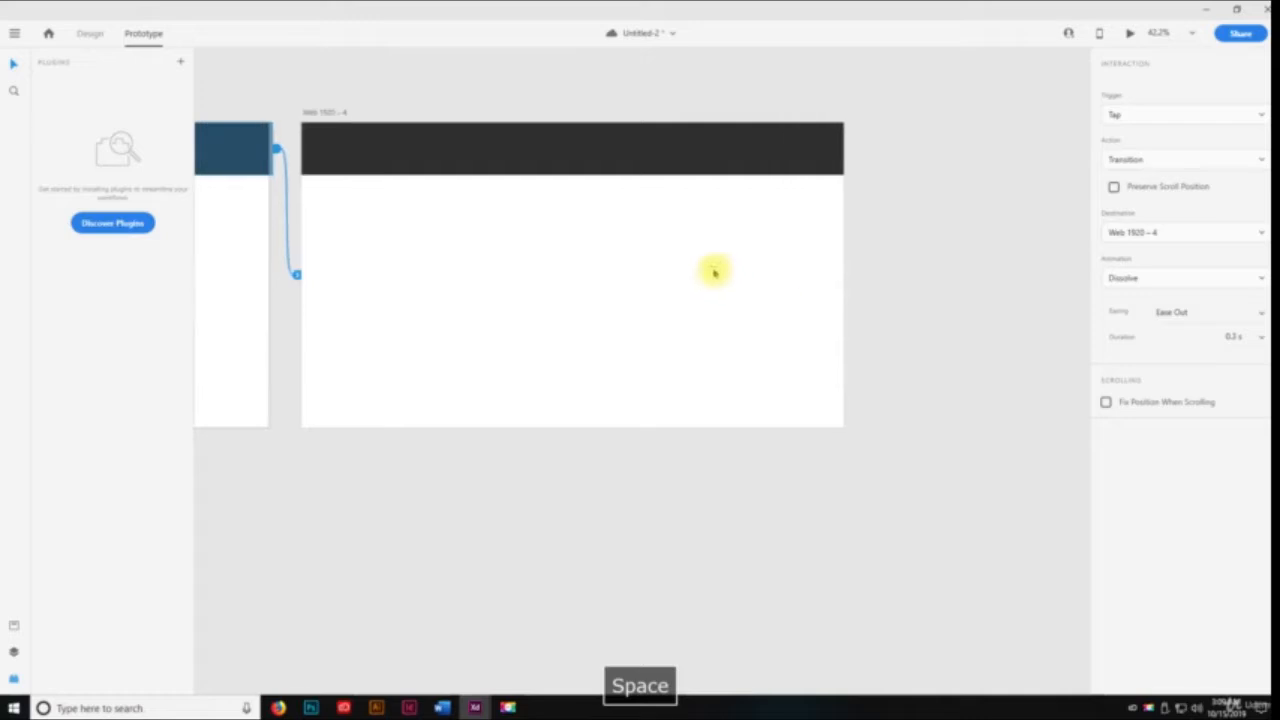
pyautogui.click(780, 163)
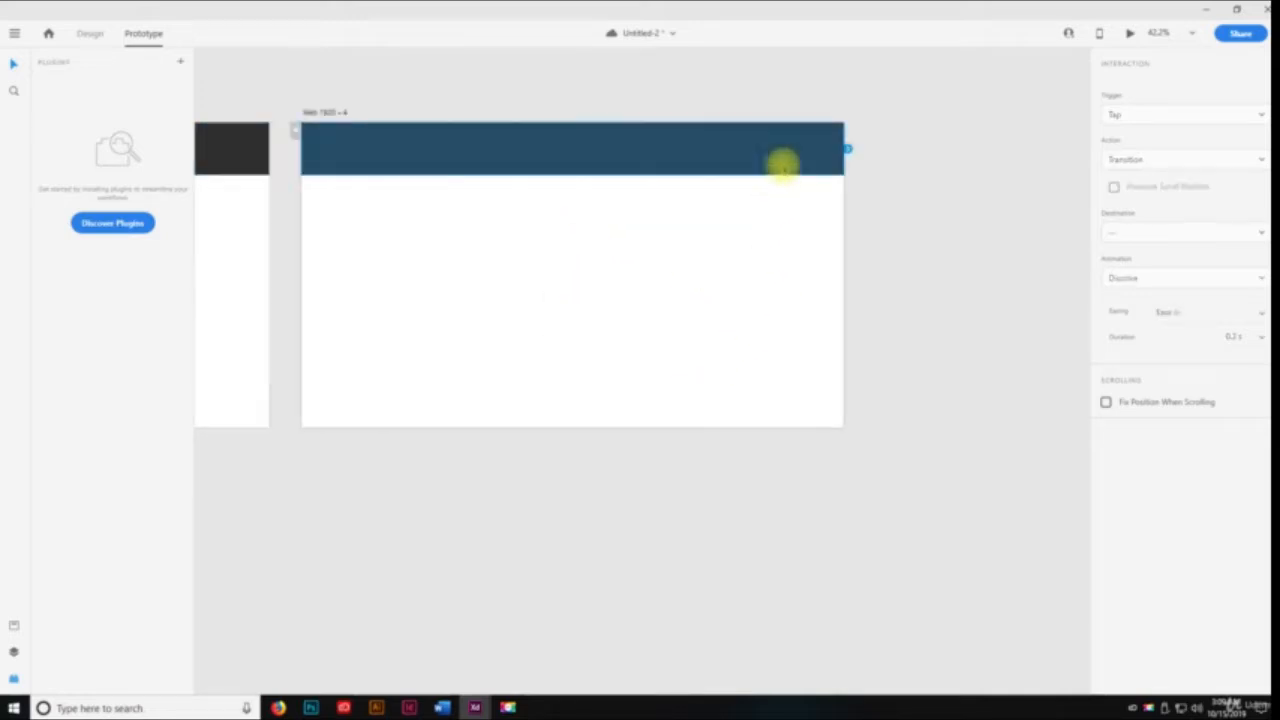
pyautogui.moveTo(848, 150); pyautogui.dragTo(899, 497)
# Review the row of artboards in Prototype mode, from Web 1920 – 4 back to the first artboard
pyautogui.press('space')
pyautogui.moveTo(583, 286); pyautogui.dragTo(830, 226)
pyautogui.moveTo(437, 225); pyautogui.dragTo(680, 271)
pyautogui.scroll(-2, 463, 241)
pyautogui.scroll(-3, 452, 249)
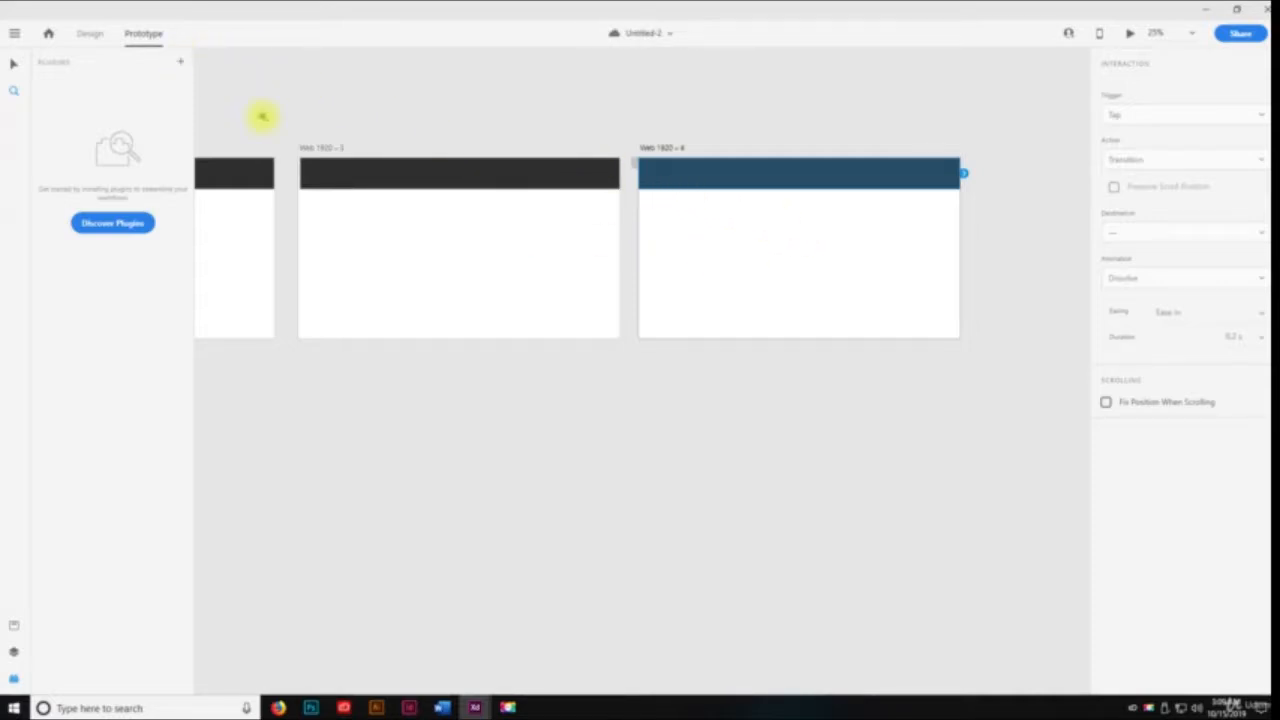
pyautogui.moveTo(409, 251); pyautogui.dragTo(674, 251)
pyautogui.moveTo(484, 222); pyautogui.dragTo(671, 221)
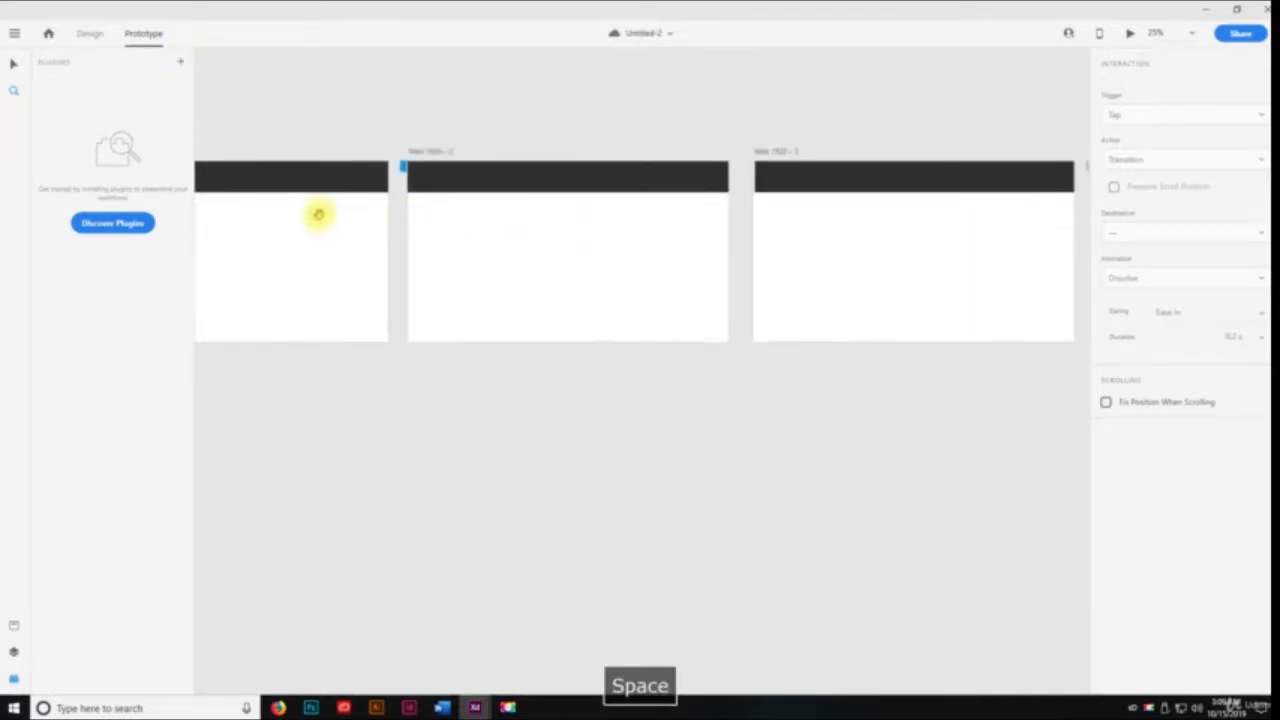
pyautogui.moveTo(318, 214); pyautogui.dragTo(543, 238)
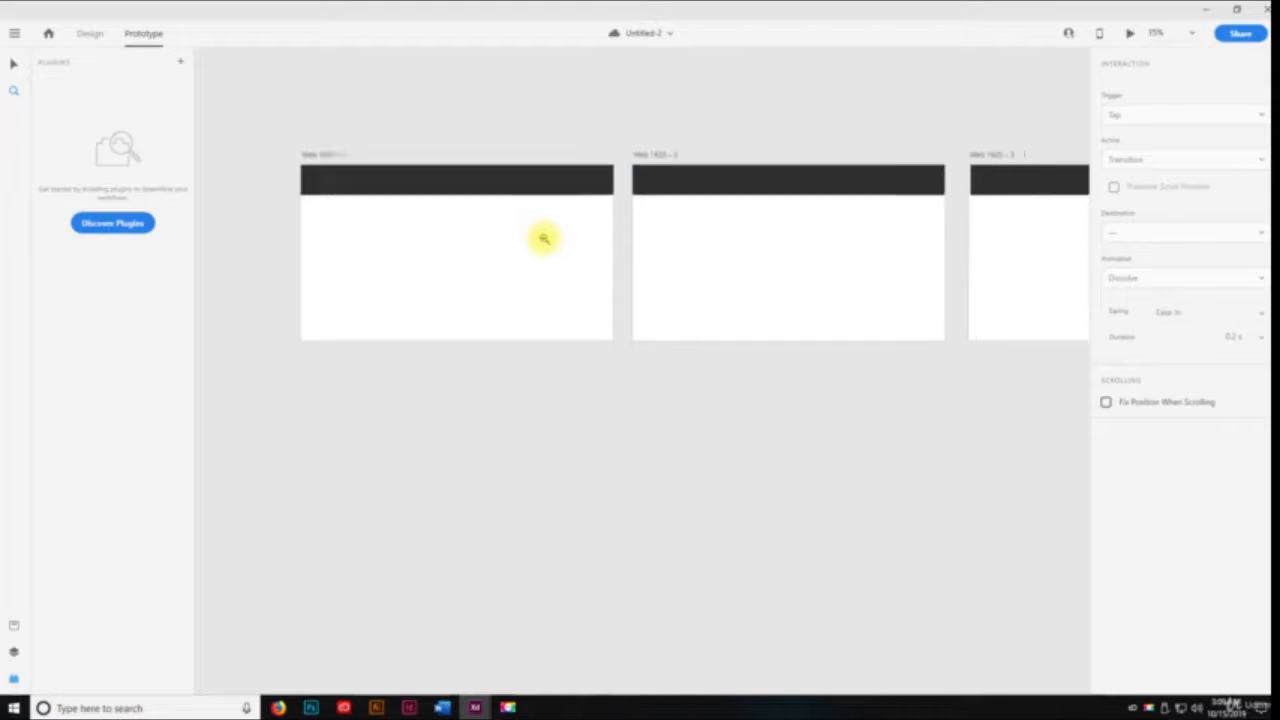
pyautogui.scroll(-4, 543, 240)
pyautogui.moveTo(620, 263); pyautogui.dragTo(506, 218)
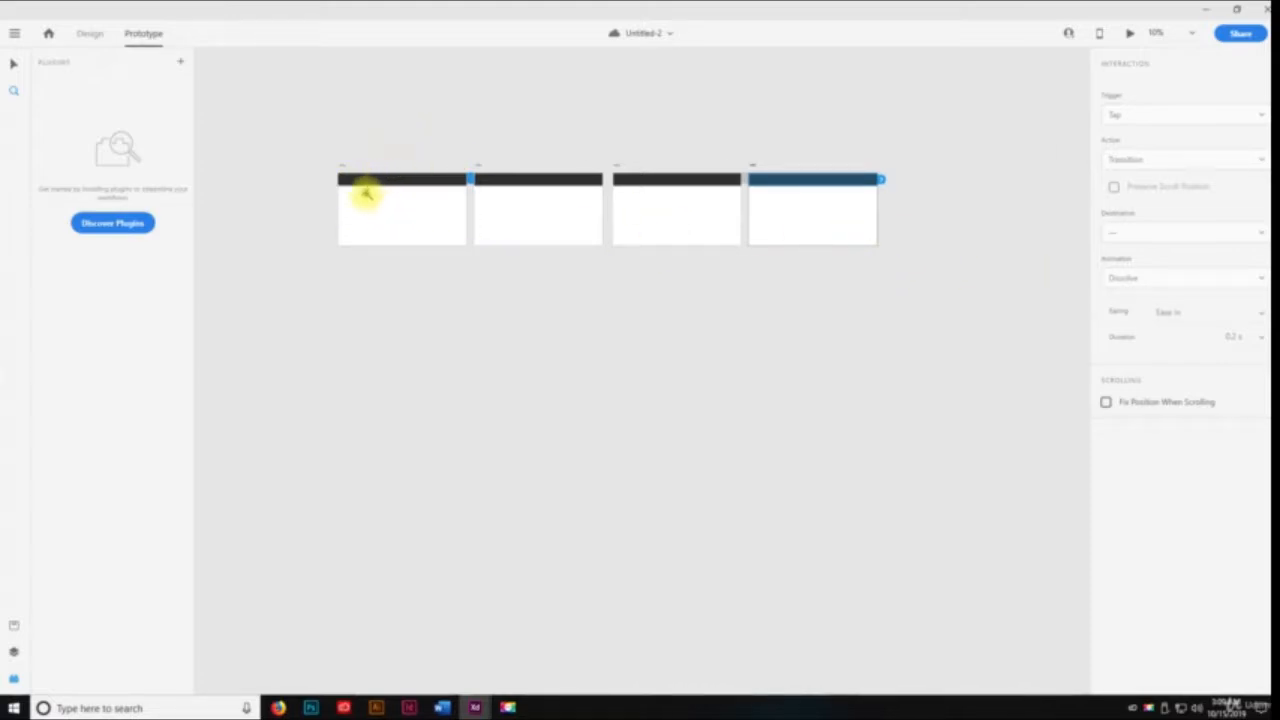
pyautogui.moveTo(437, 290); pyautogui.dragTo(449, 290)
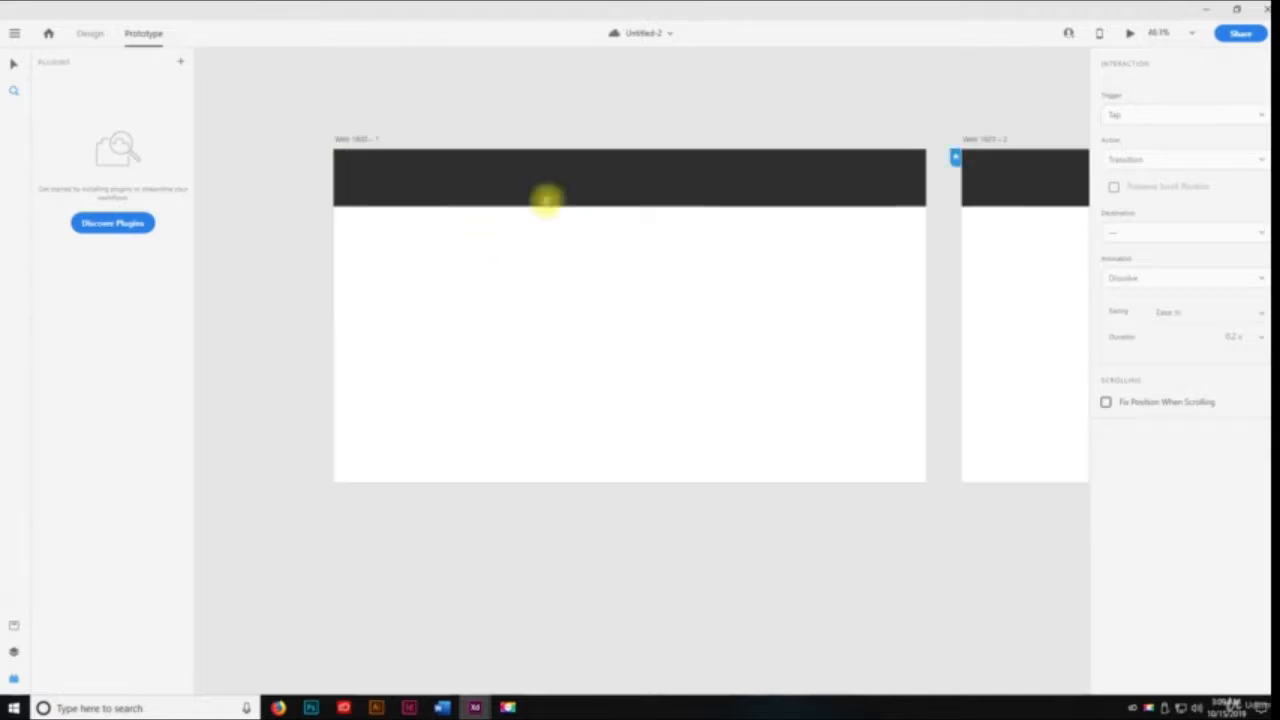
# Inspect the interaction on the third artboard's header bar and its connection to Web 1920 – 4
pyautogui.press('space')
pyautogui.moveTo(588, 267); pyautogui.dragTo(184, 211)
pyautogui.moveTo(869, 276); pyautogui.dragTo(686, 271)
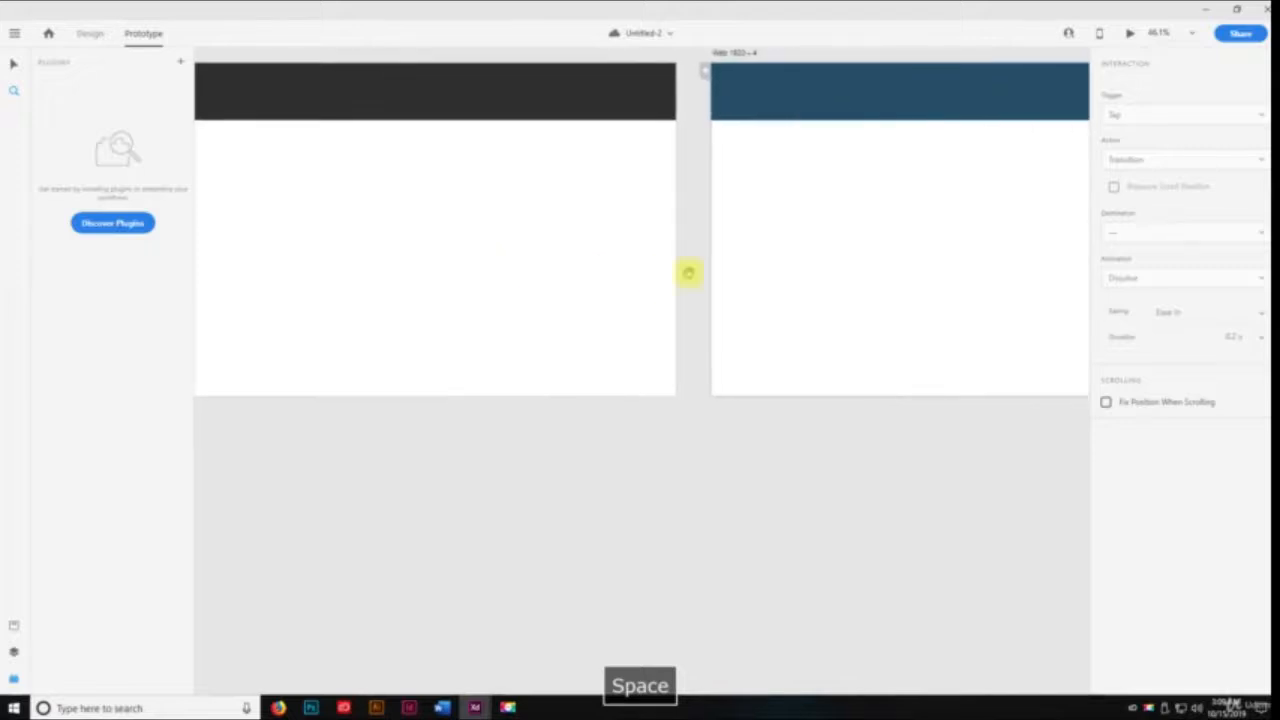
pyautogui.moveTo(557, 234); pyautogui.dragTo(966, 286)
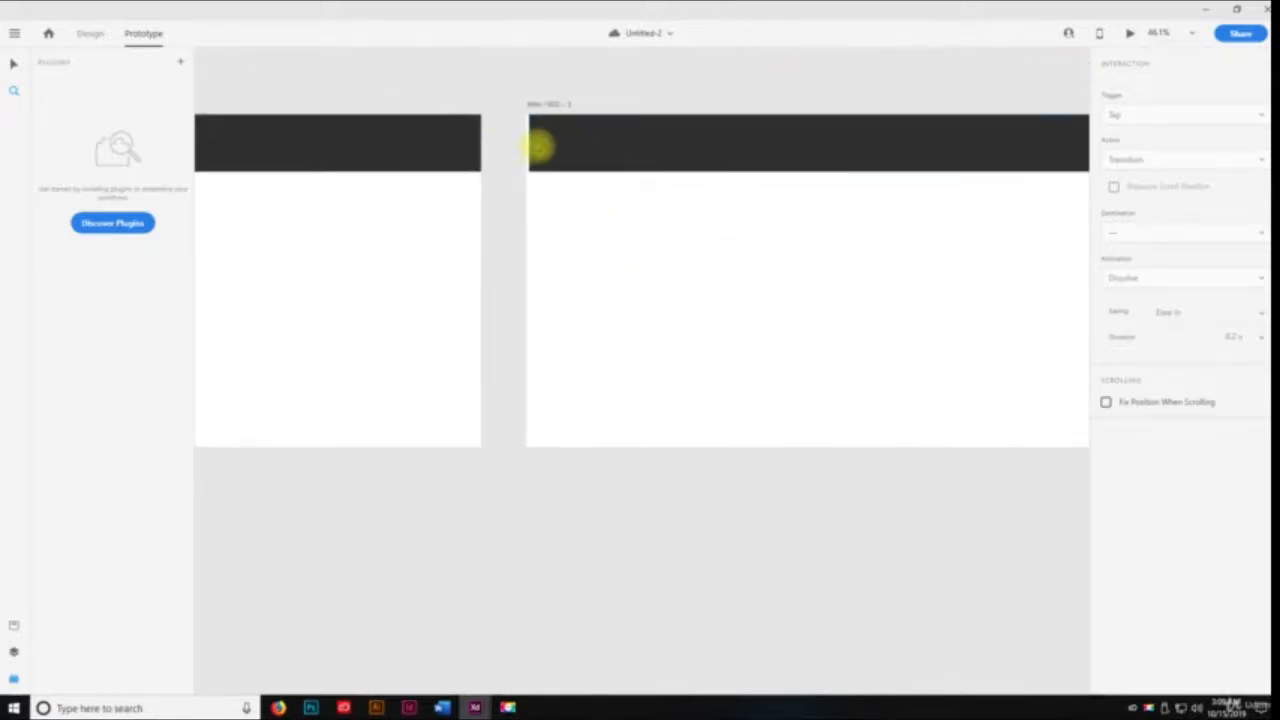
pyautogui.click(537, 147)
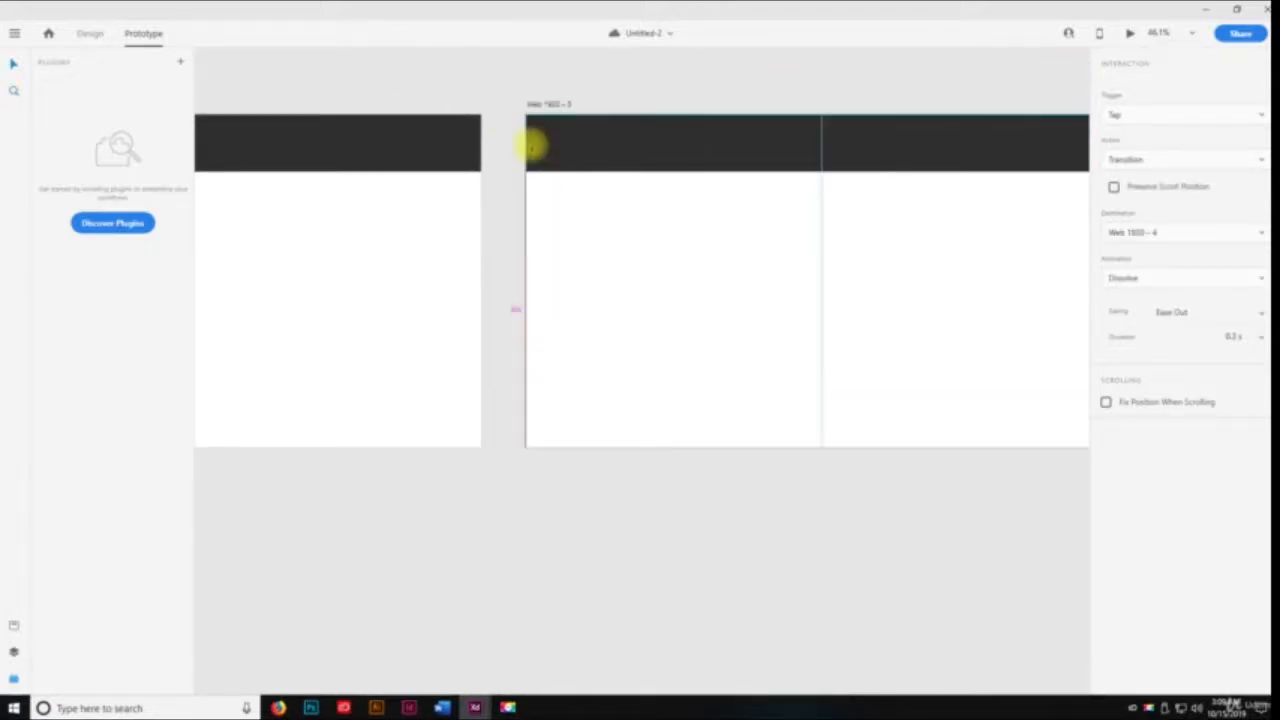
pyautogui.press('z')
pyautogui.keyDown('alt'); pyautogui.click(584, 241); pyautogui.keyUp('alt')
pyautogui.keyDown('alt'); pyautogui.click(585, 242); pyautogui.keyUp('alt')
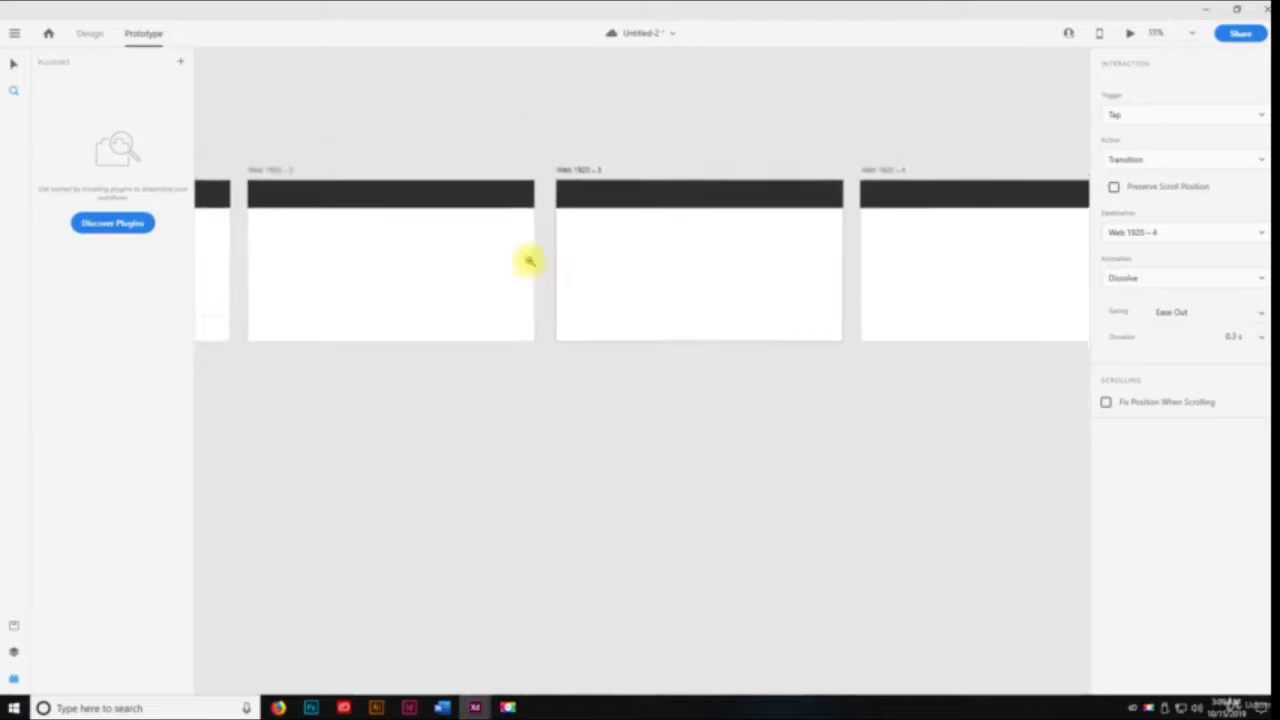
pyautogui.keyDown('alt'); pyautogui.click(529, 260); pyautogui.keyUp('alt')
pyautogui.moveTo(380, 277); pyautogui.dragTo(586, 251)
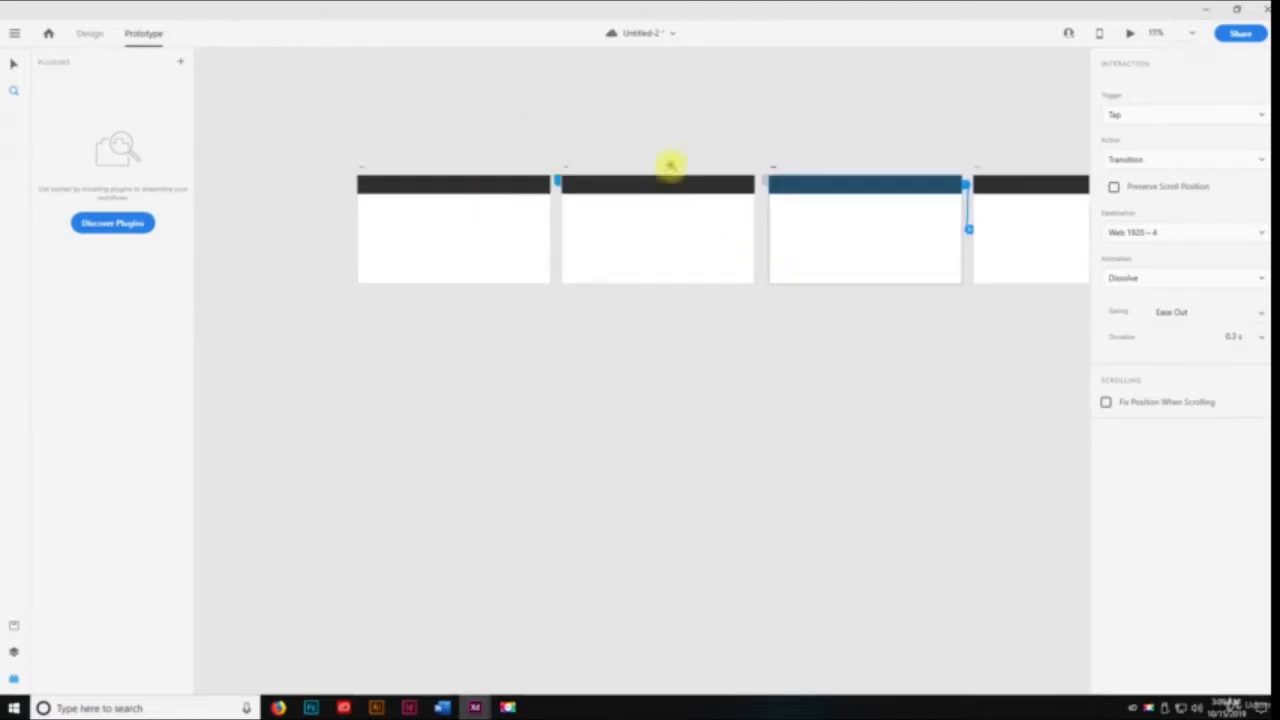
# Switch to Design mode and compare the properties of the first artboard with those of its header bar
pyautogui.click(91, 34)
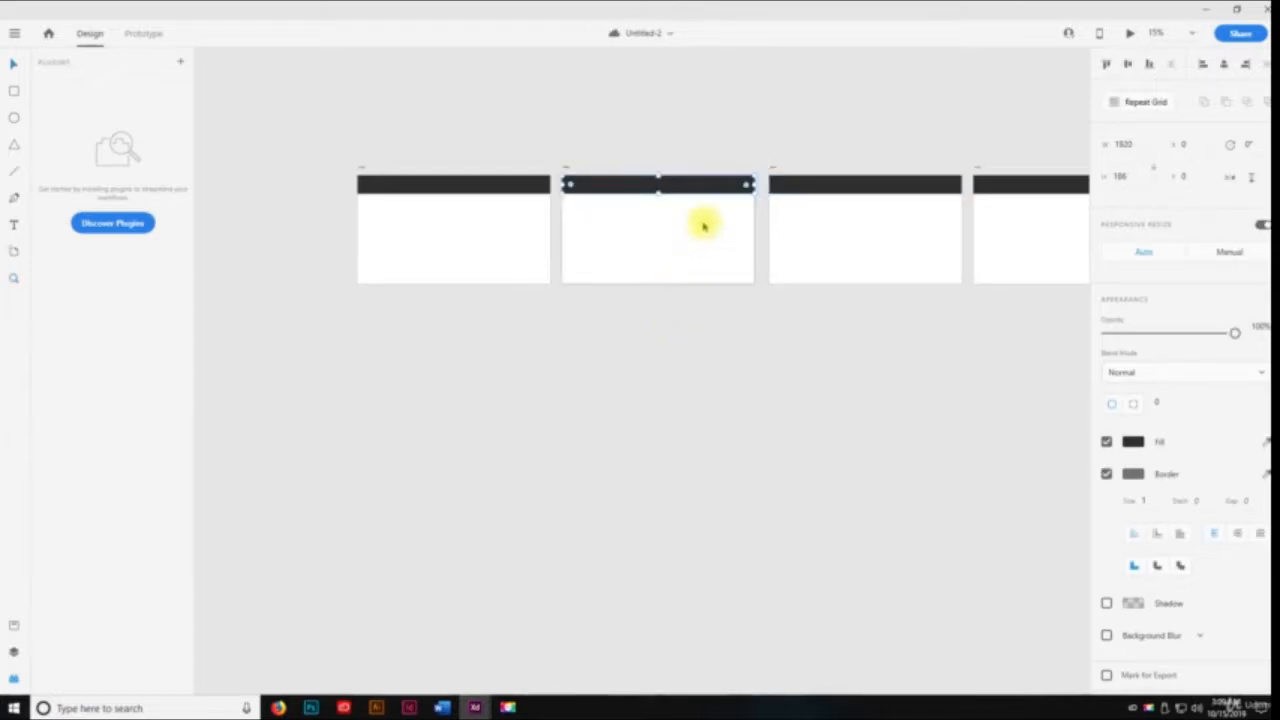
pyautogui.click(655, 248)
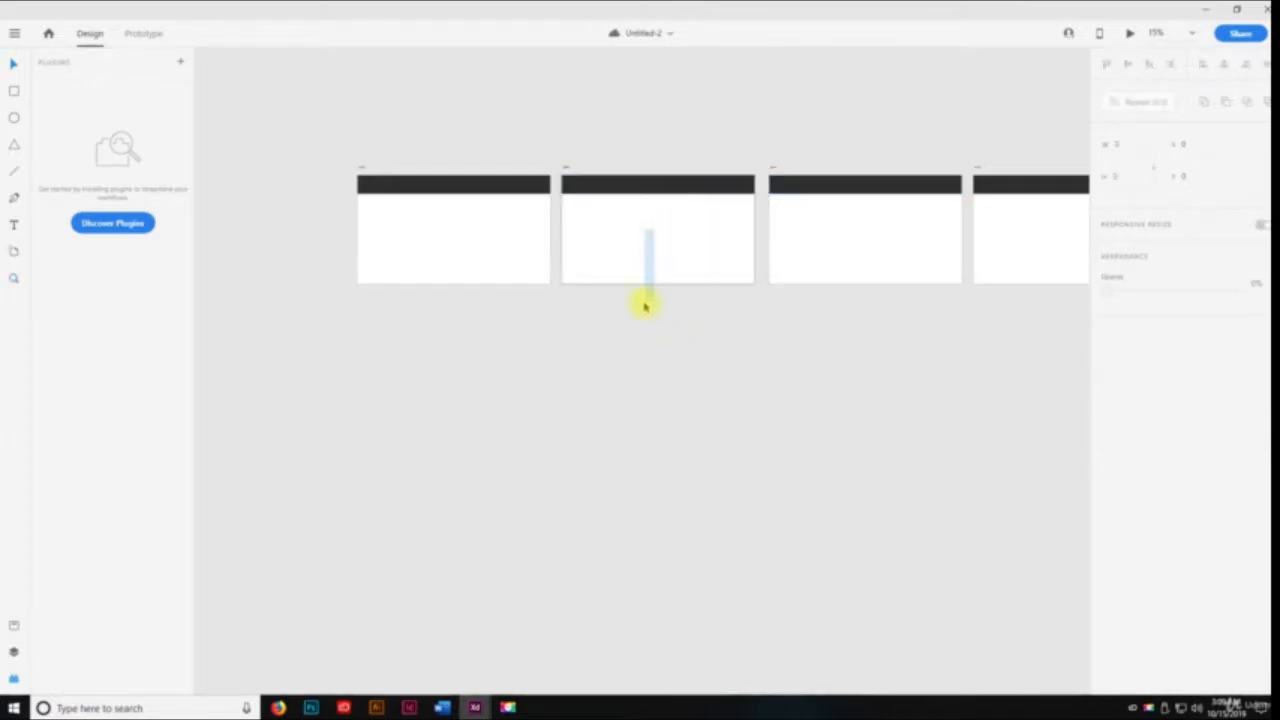
pyautogui.click(419, 168)
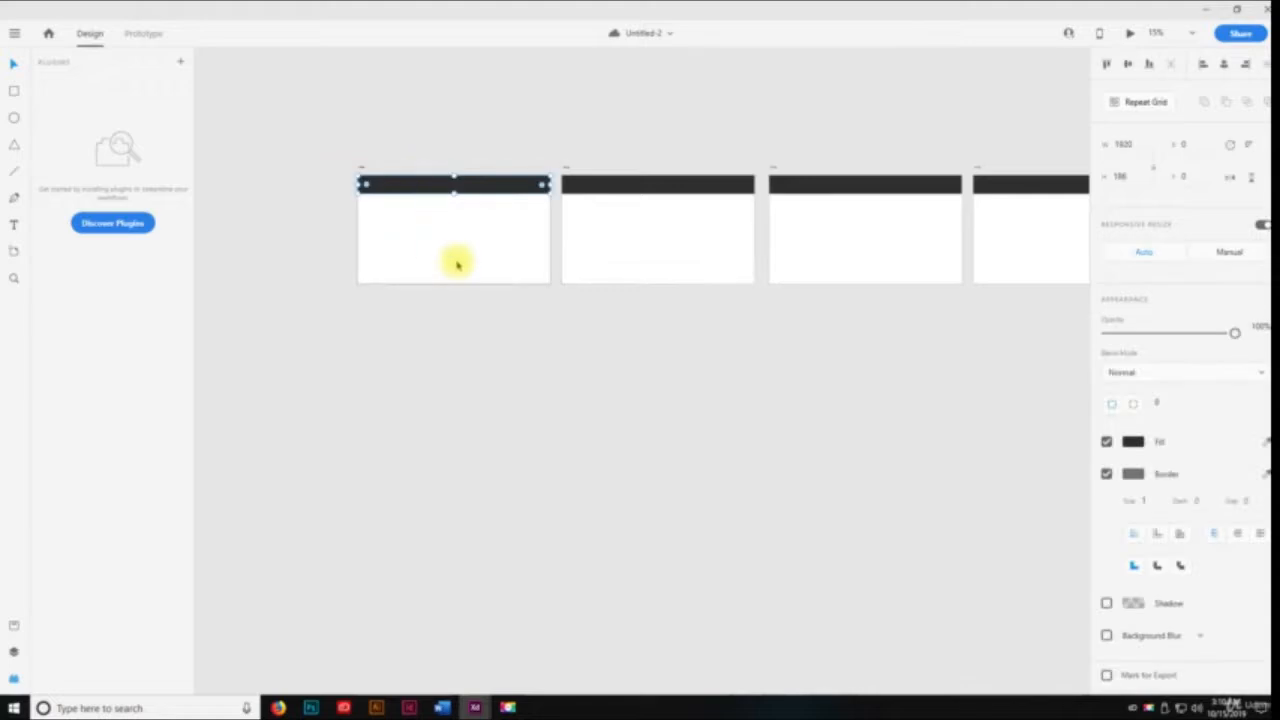
pyautogui.moveTo(480, 192)
pyautogui.mouseDown()
pyautogui.moveTo(485, 242)
pyautogui.moveTo(487, 186)
pyautogui.mouseUp()
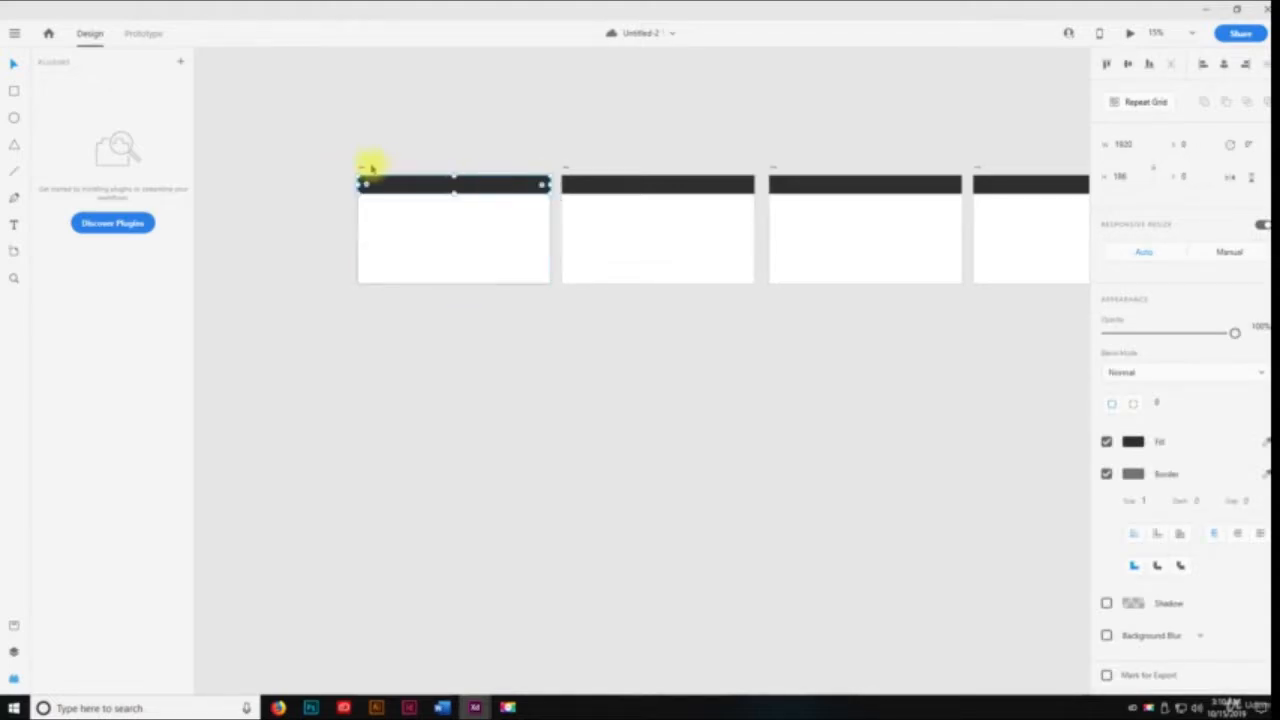
pyautogui.click(363, 170)
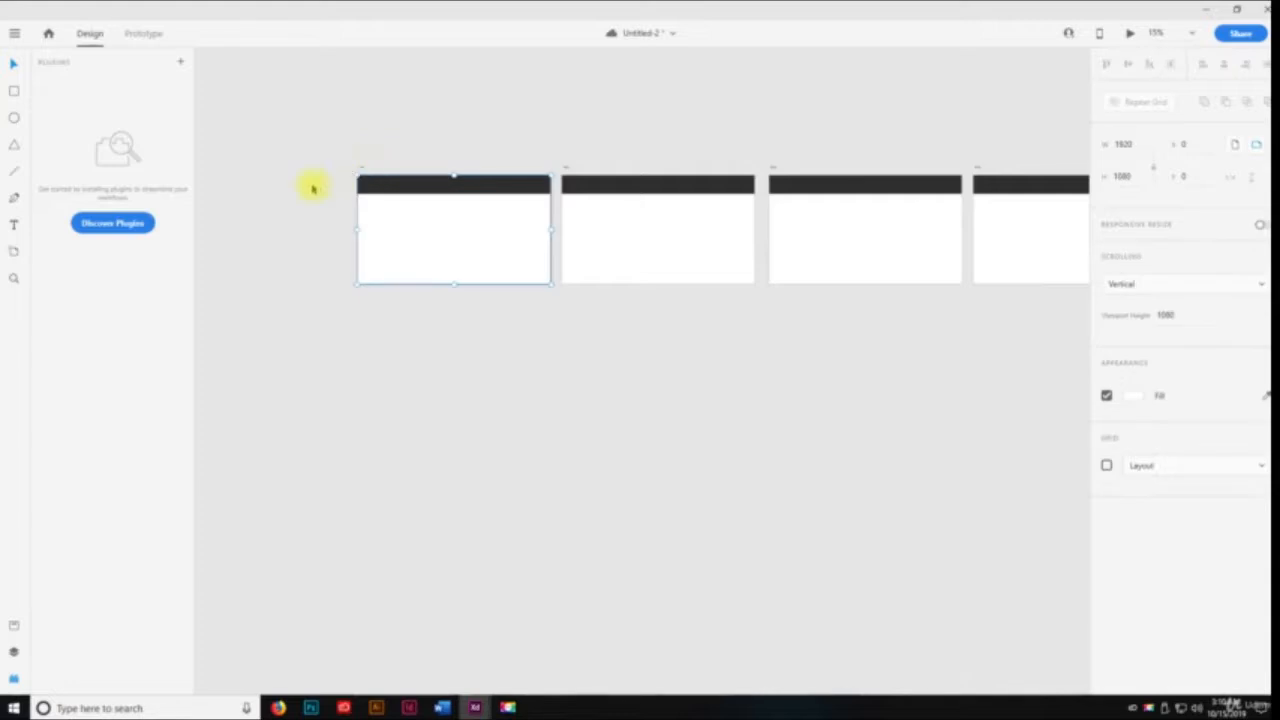
pyautogui.moveTo(390, 214); pyautogui.dragTo(383, 281)
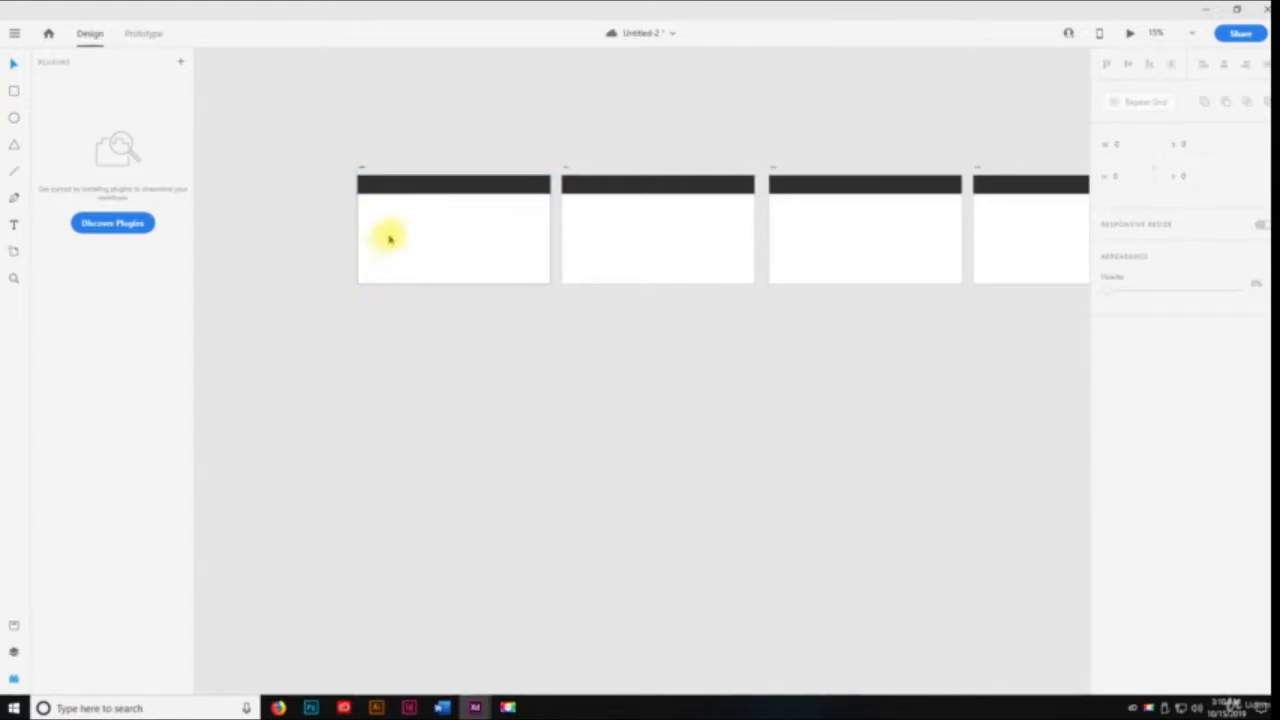
pyautogui.click(423, 186)
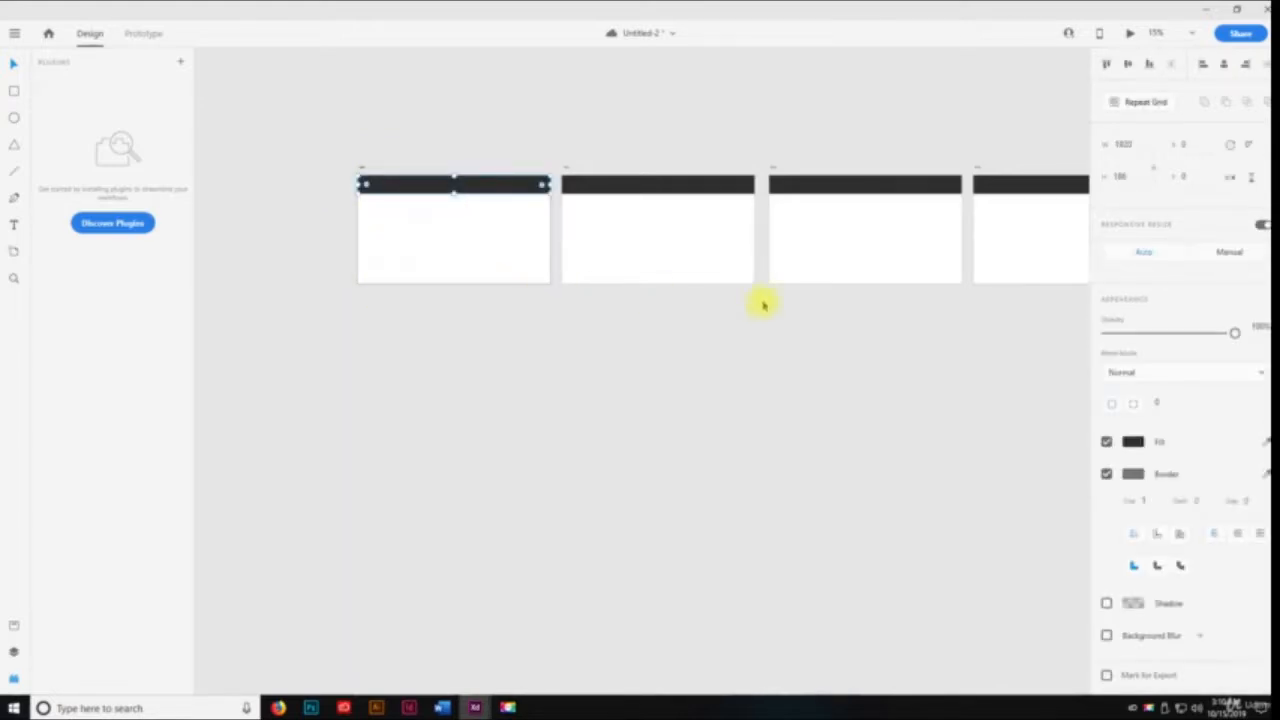
# Look over the remaining artboards in Design mode and return to the row of artboards in Prototype mode
pyautogui.press('space')
pyautogui.moveTo(867, 281); pyautogui.dragTo(345, 252)
pyautogui.click(535, 243)
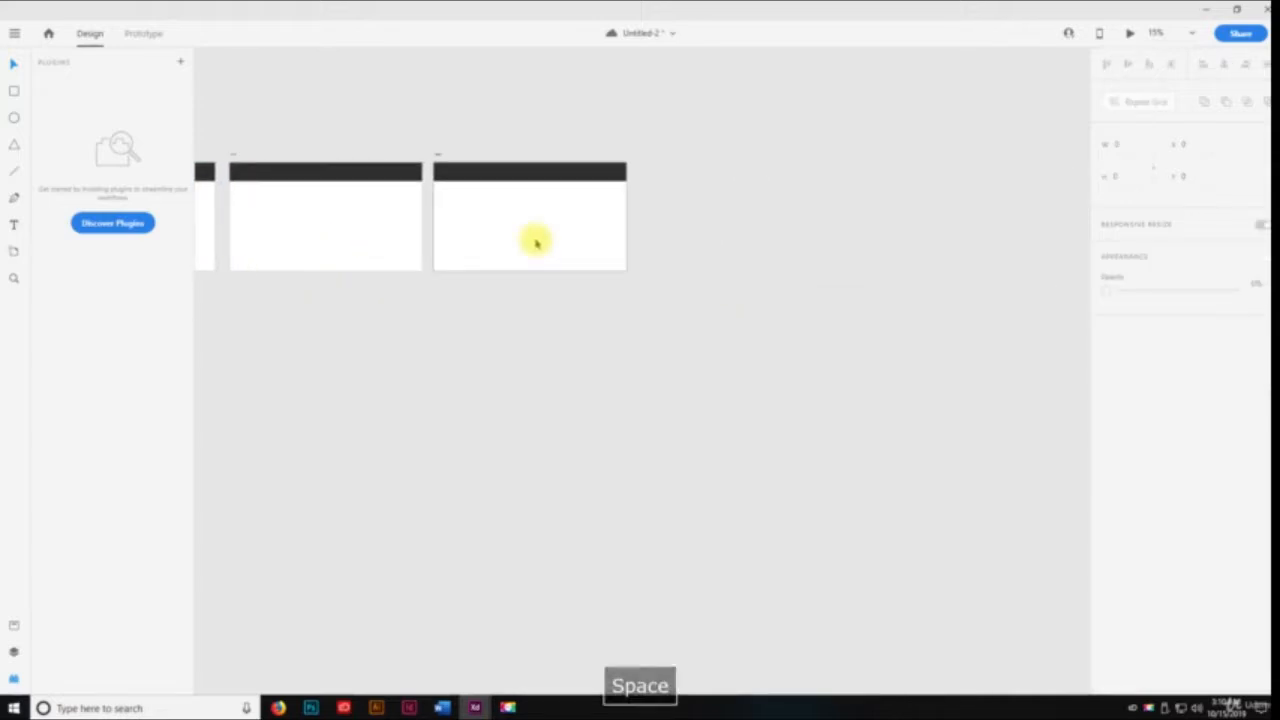
pyautogui.moveTo(535, 242); pyautogui.dragTo(744, 264)
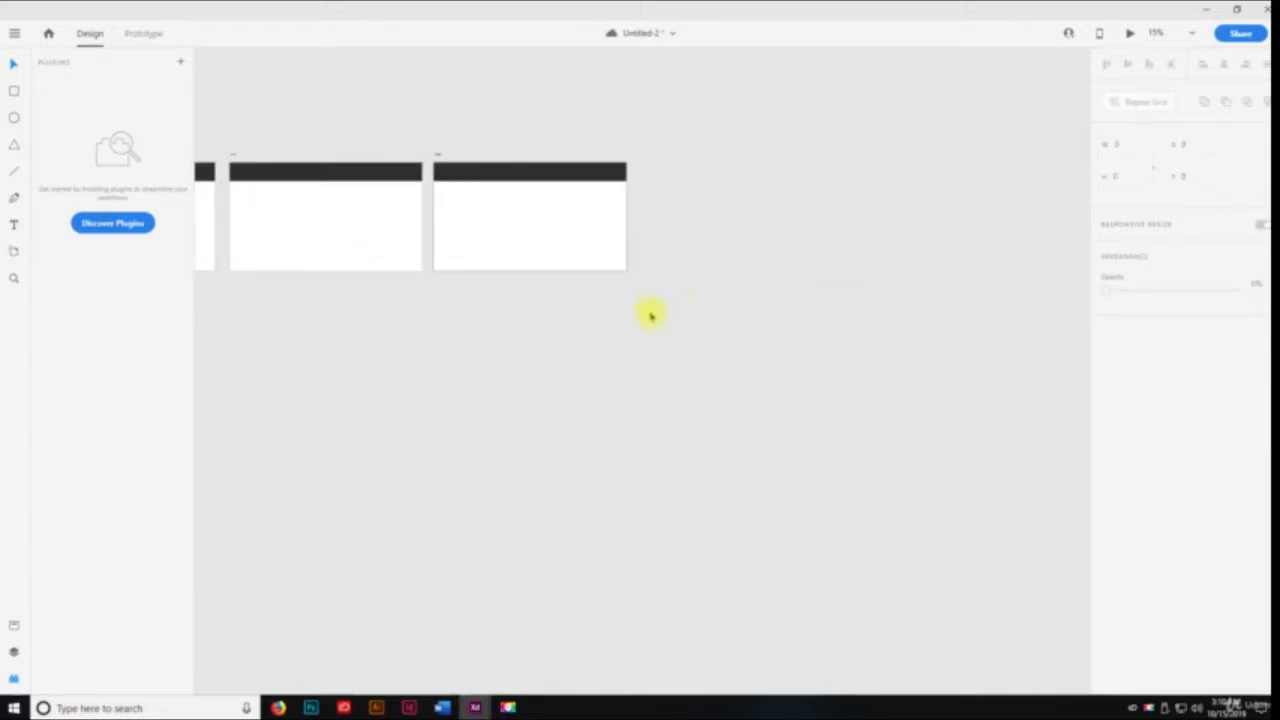
pyautogui.press('space')
pyautogui.moveTo(454, 328); pyautogui.dragTo(732, 324)
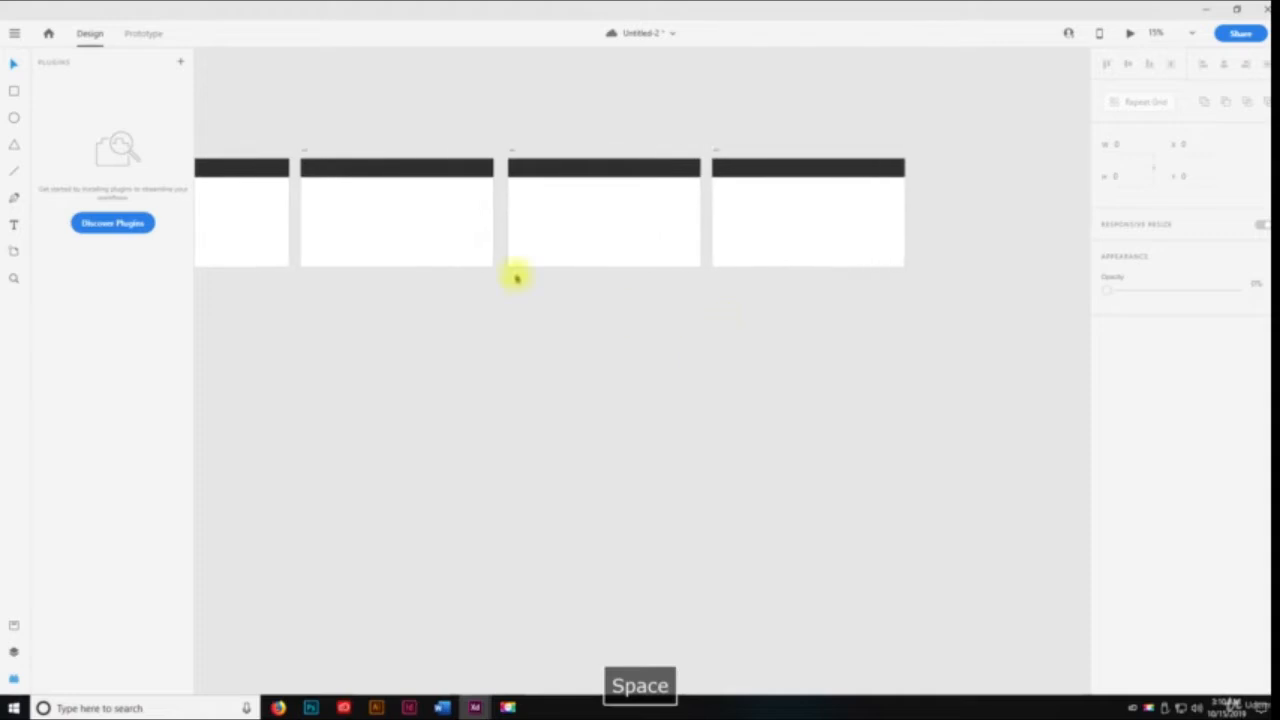
pyautogui.click(143, 34)
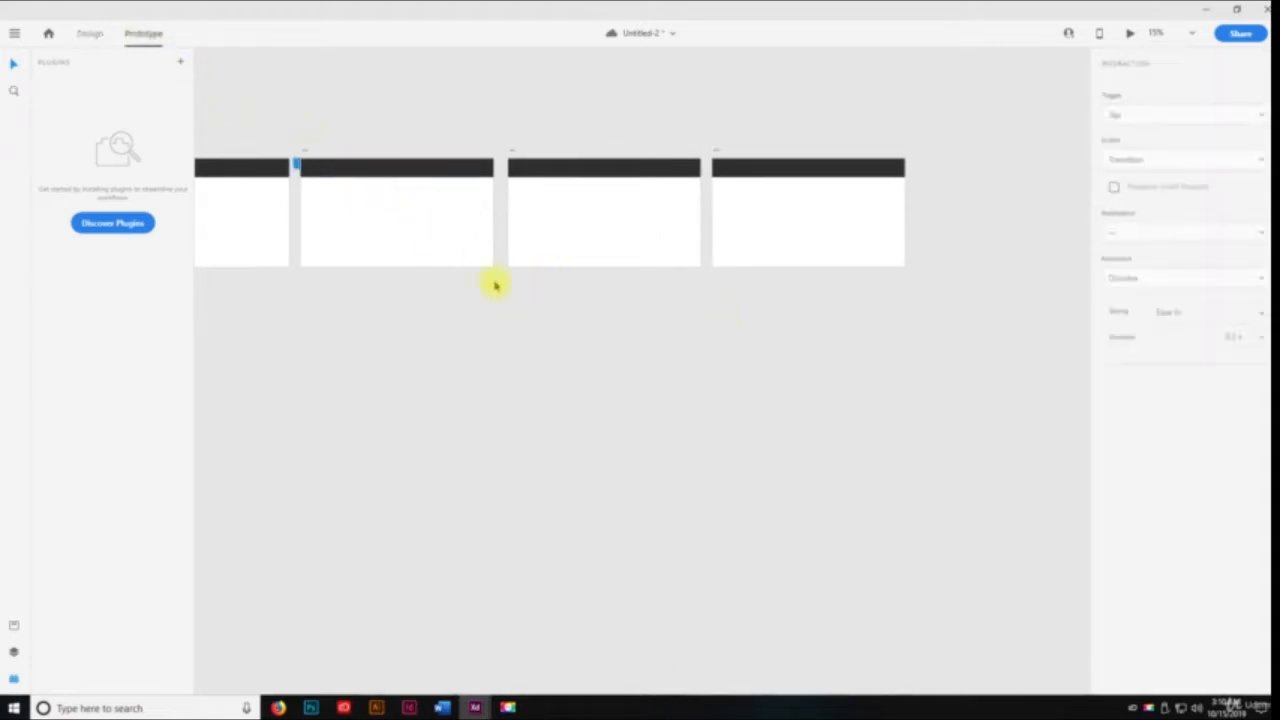
pyautogui.press('space')
pyautogui.moveTo(494, 286); pyautogui.dragTo(652, 292)
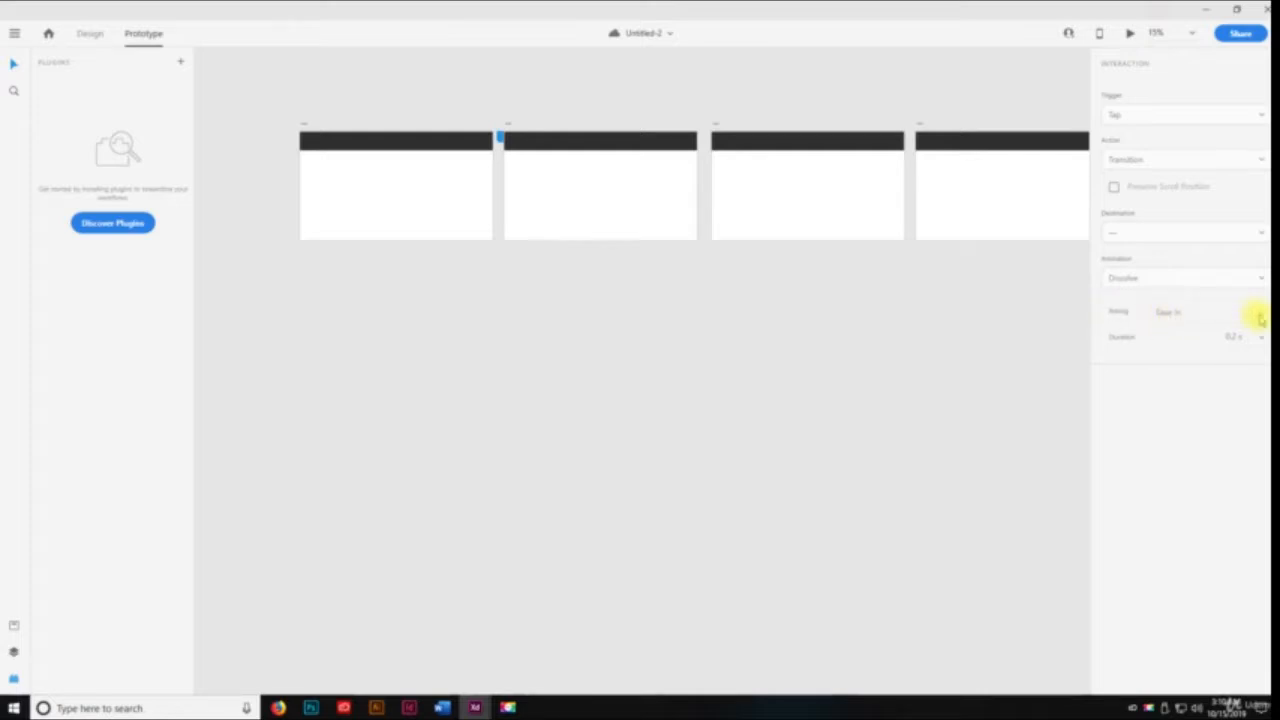
# Preview the prototype with the first header bar selected, advance to the following artboard, and close the preview
pyautogui.click(432, 139)
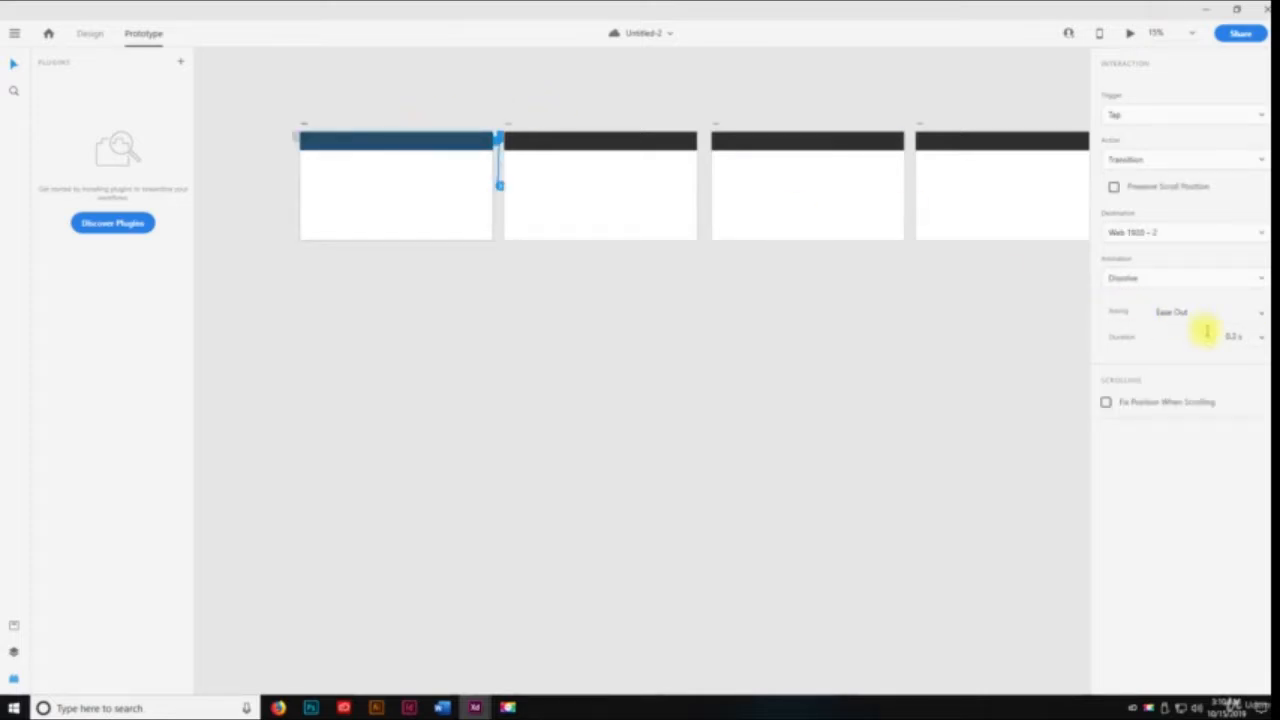
pyautogui.click(1133, 36)
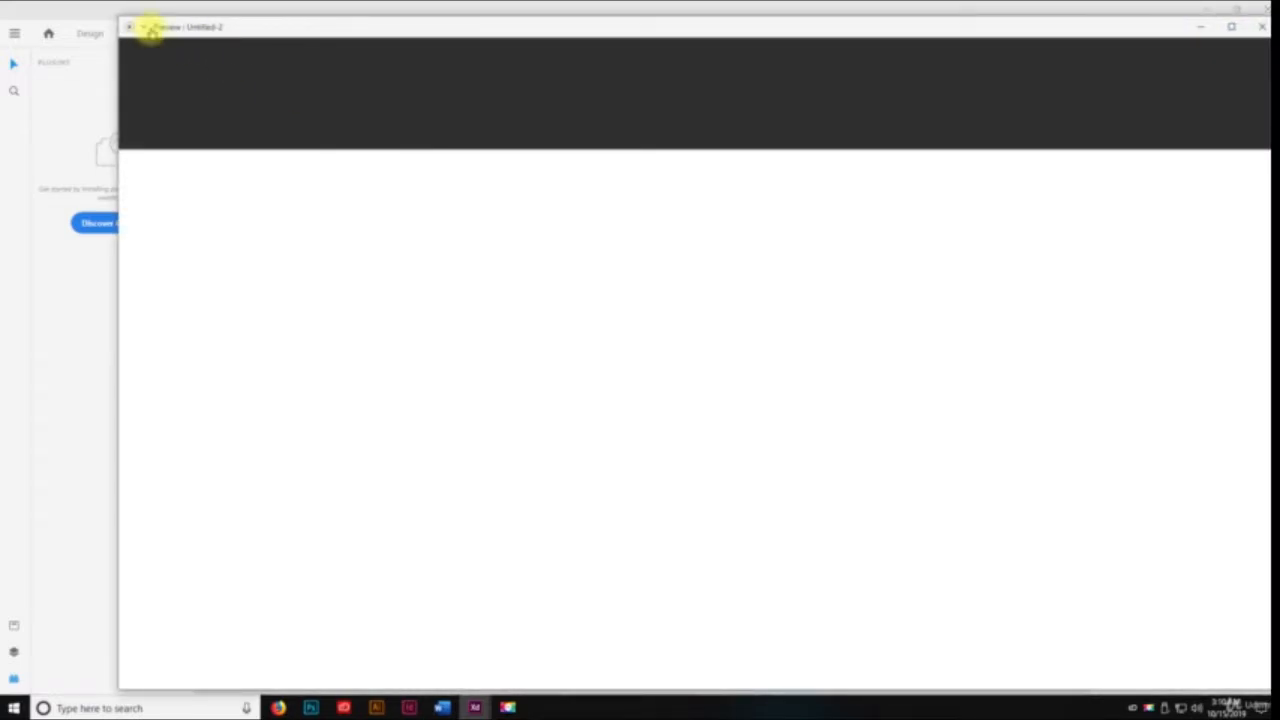
pyautogui.click(149, 30)
pyautogui.click(150, 32)
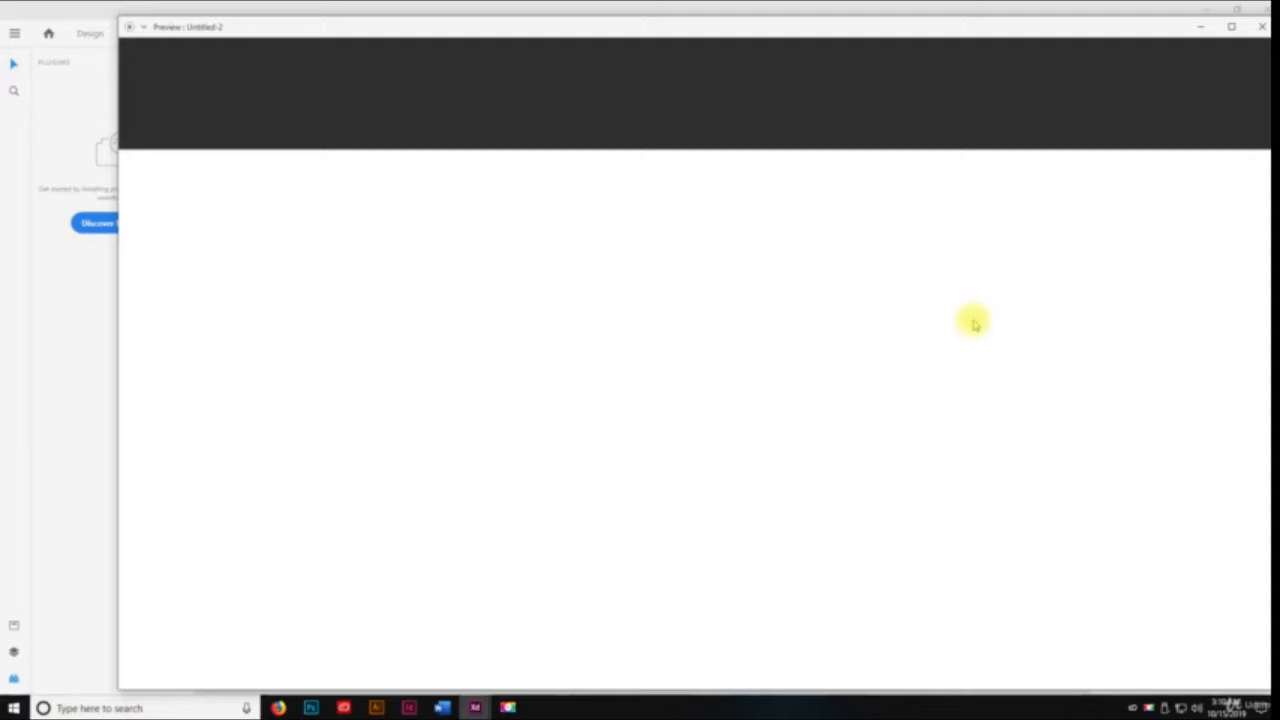
pyautogui.press('Right')
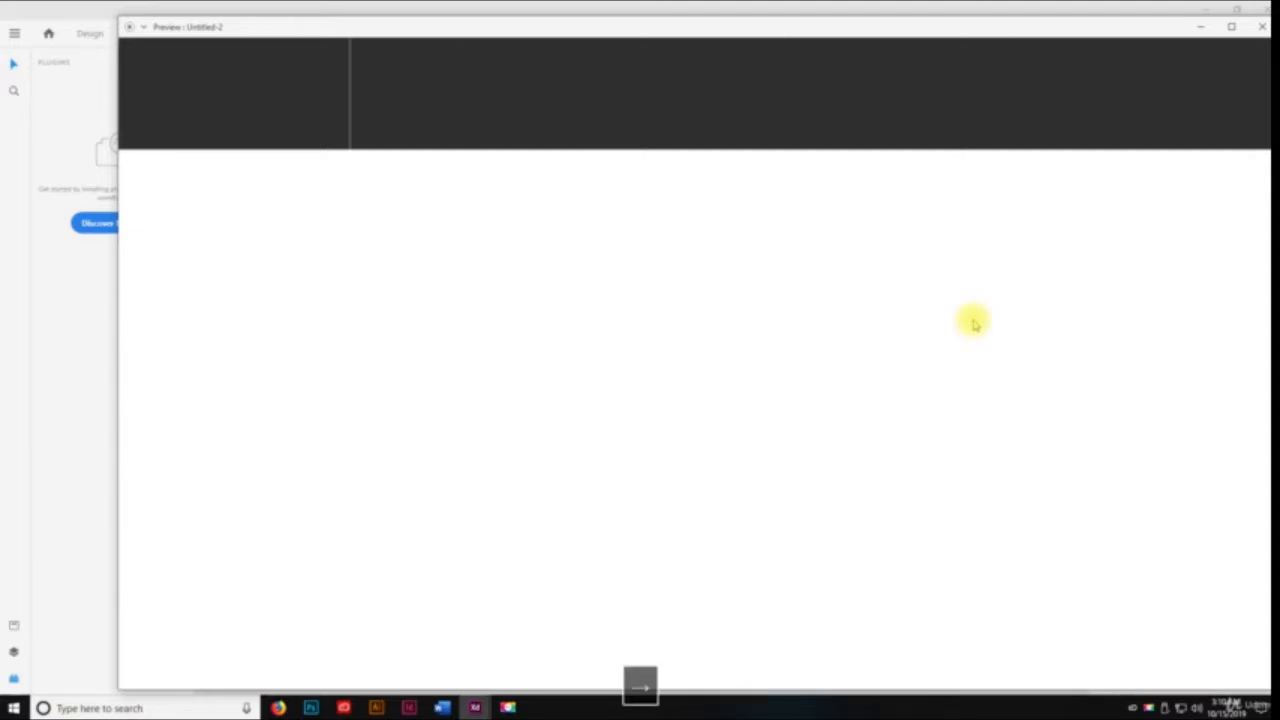
pyautogui.click(1262, 26)
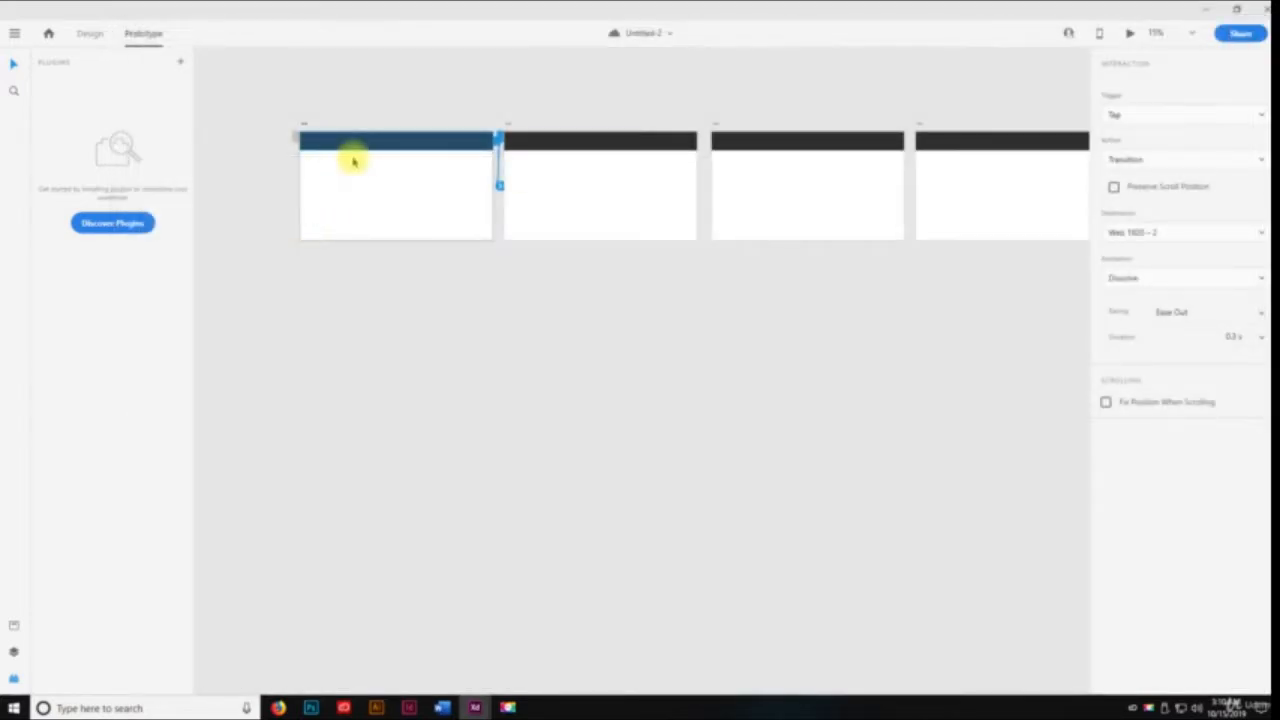
# Select the first artboard's header bar and change its fill to dark red in Design mode
pyautogui.click(380, 314)
pyautogui.click(402, 142)
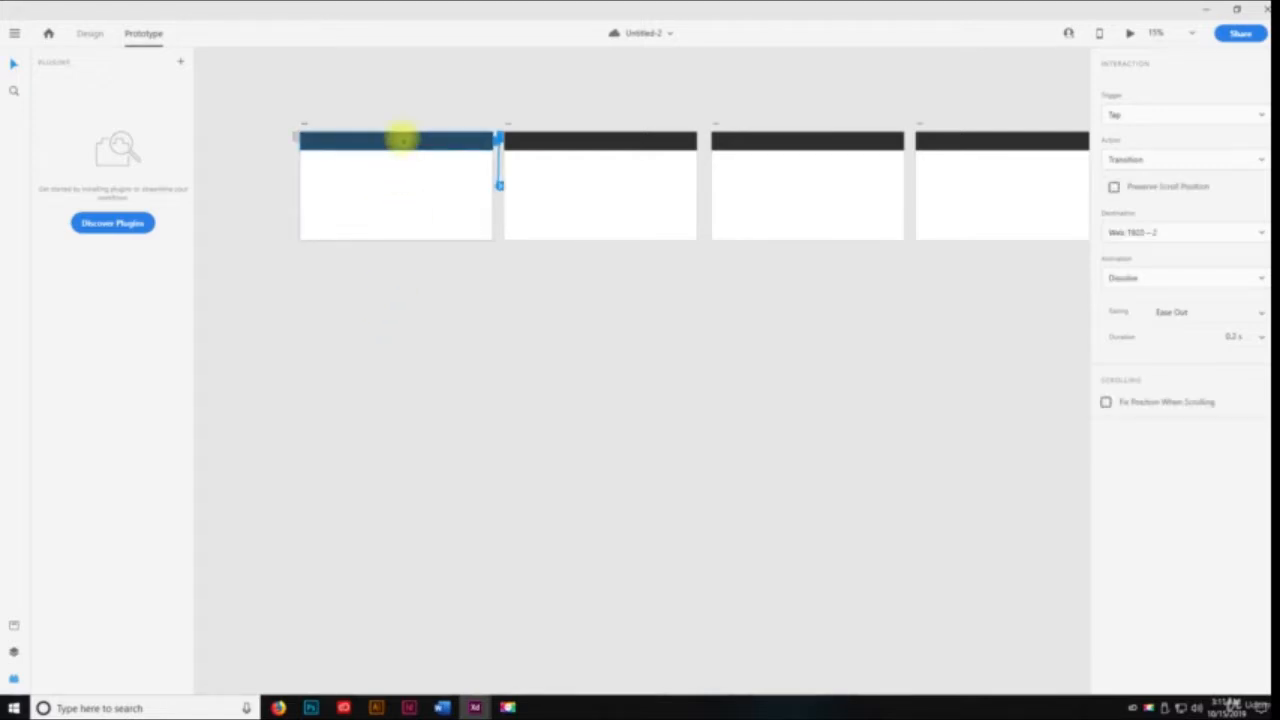
pyautogui.click(97, 38)
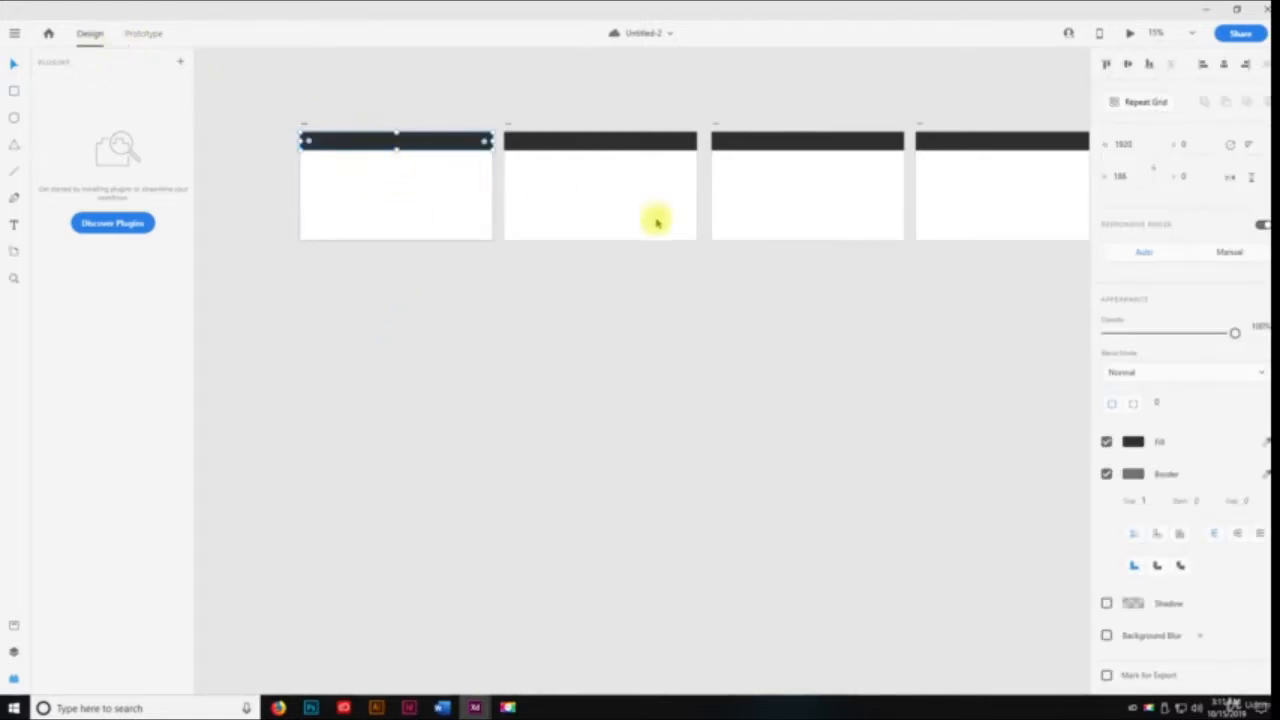
pyautogui.click(1133, 443)
pyautogui.click(1032, 400)
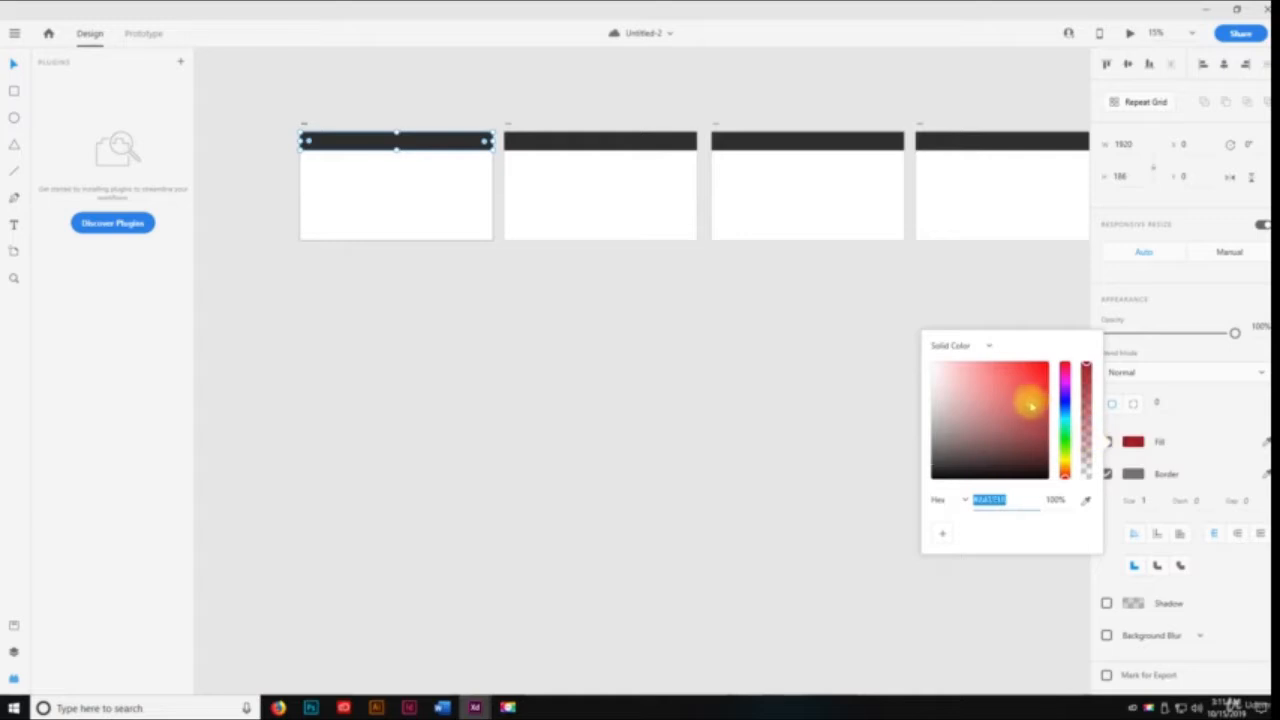
pyautogui.click(1157, 420)
# Change the fill of the third artboard's header bar to violet-blue
pyautogui.click(551, 138)
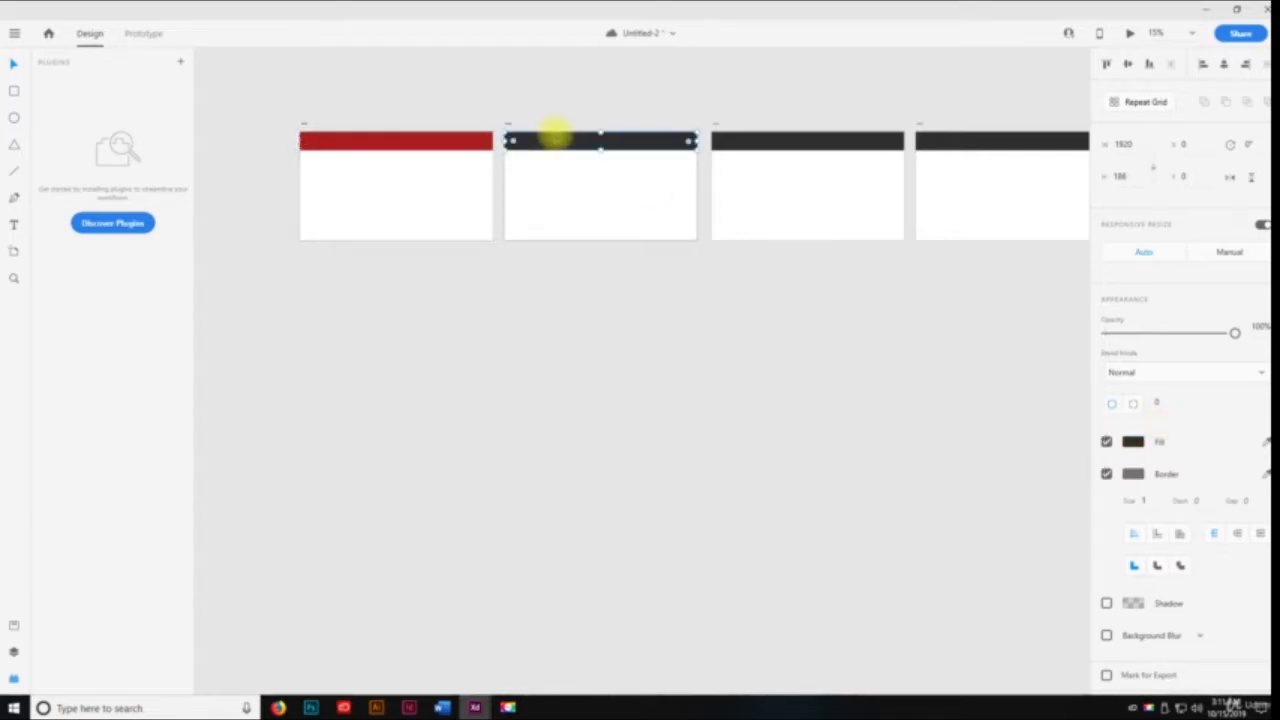
pyautogui.click(757, 138)
pyautogui.click(1133, 441)
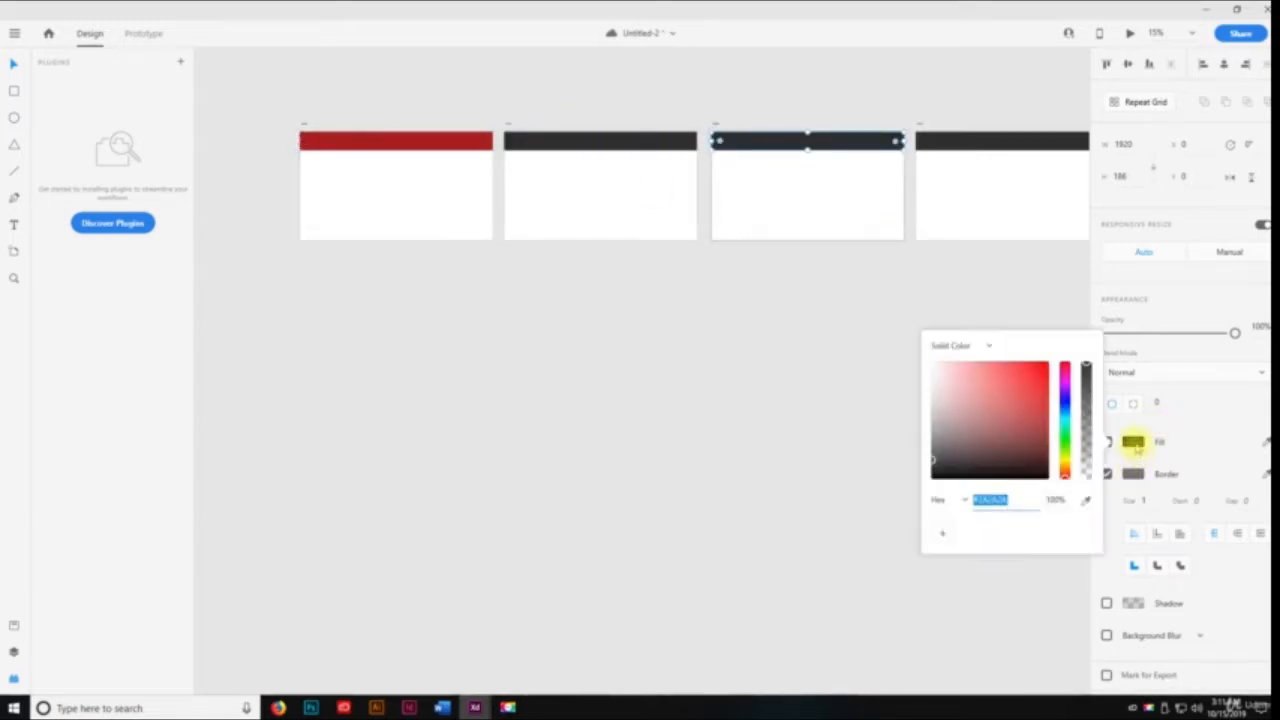
pyautogui.click(1020, 391)
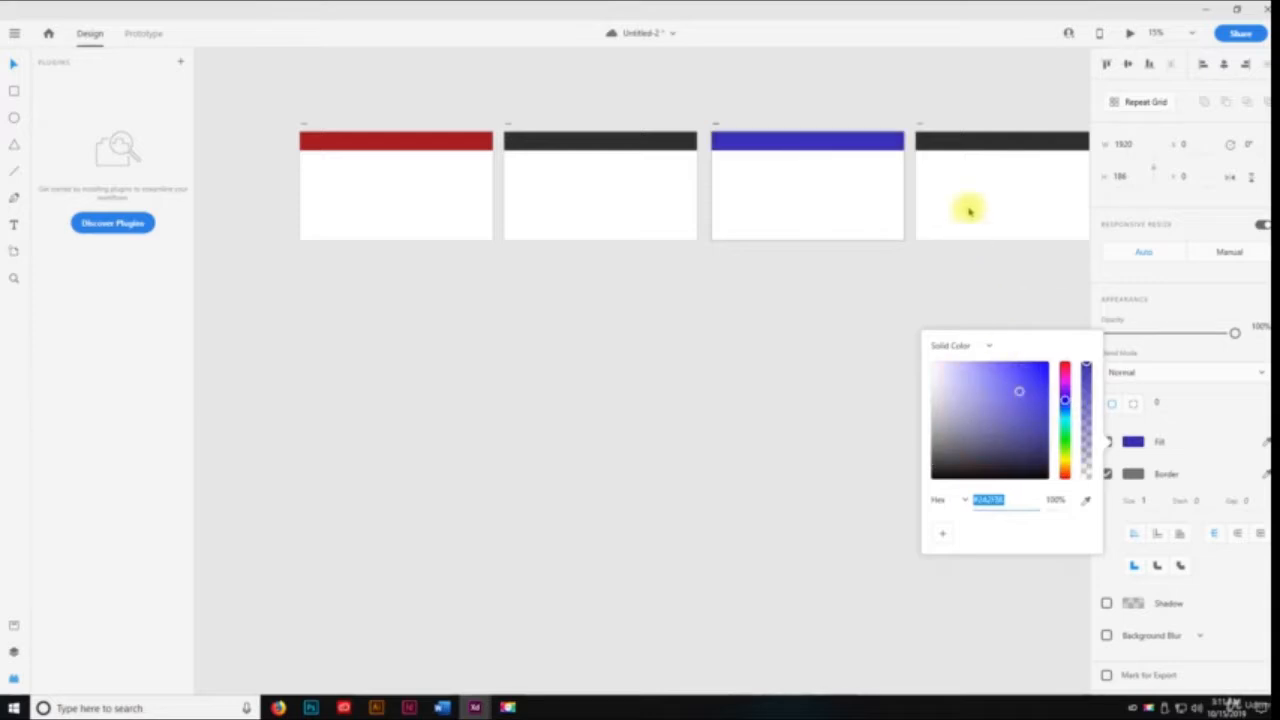
# Change the fill of the fourth artboard's header bar to green
pyautogui.click(997, 143)
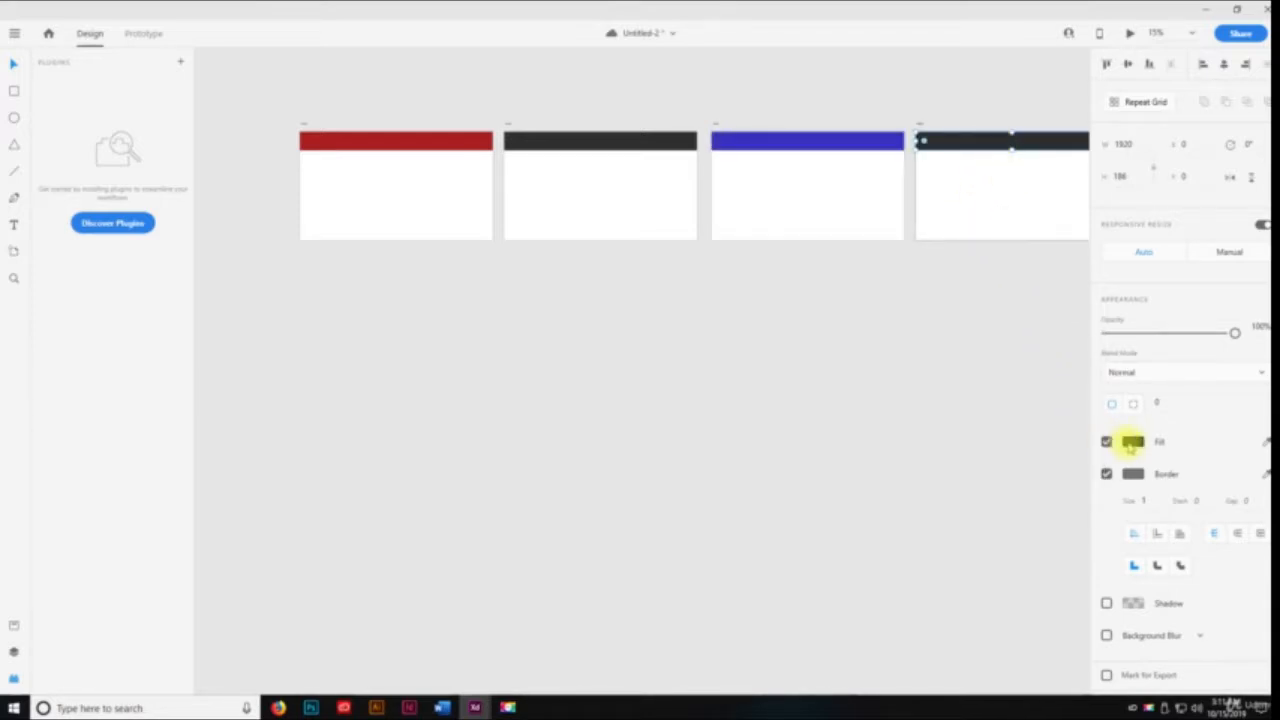
pyautogui.click(1131, 441)
pyautogui.click(1063, 440)
pyautogui.click(1014, 408)
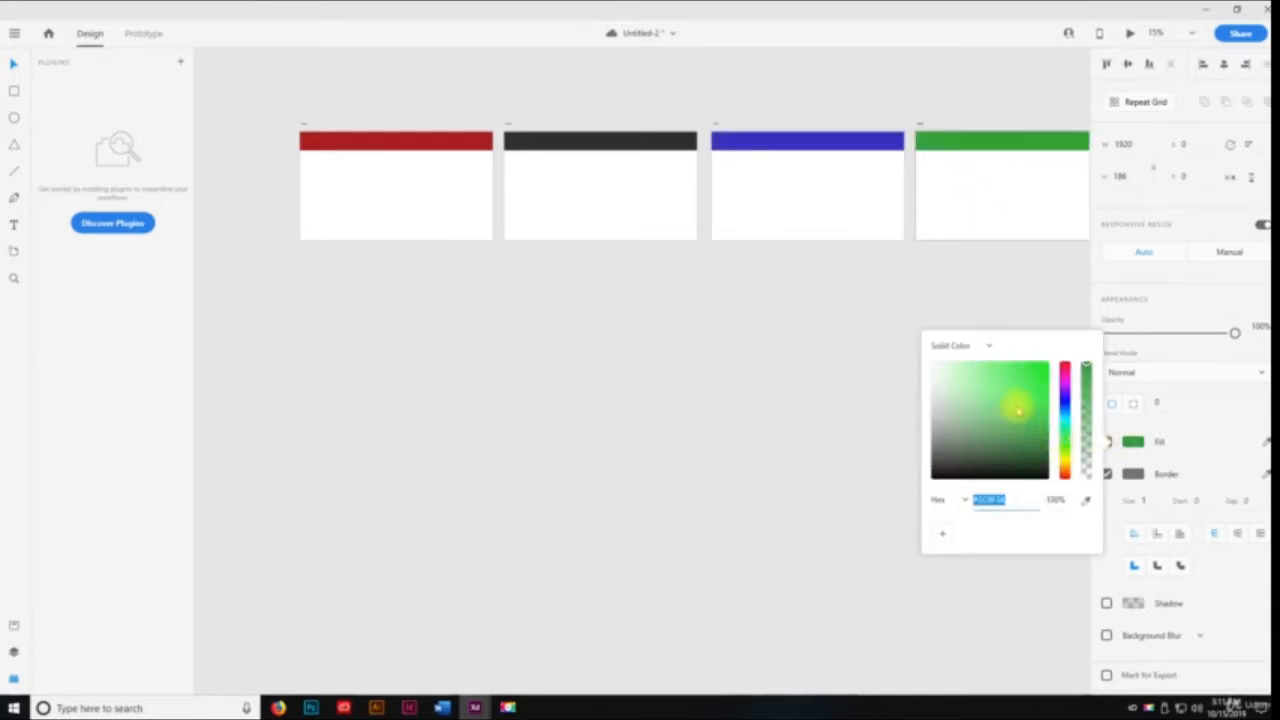
pyautogui.click(806, 340)
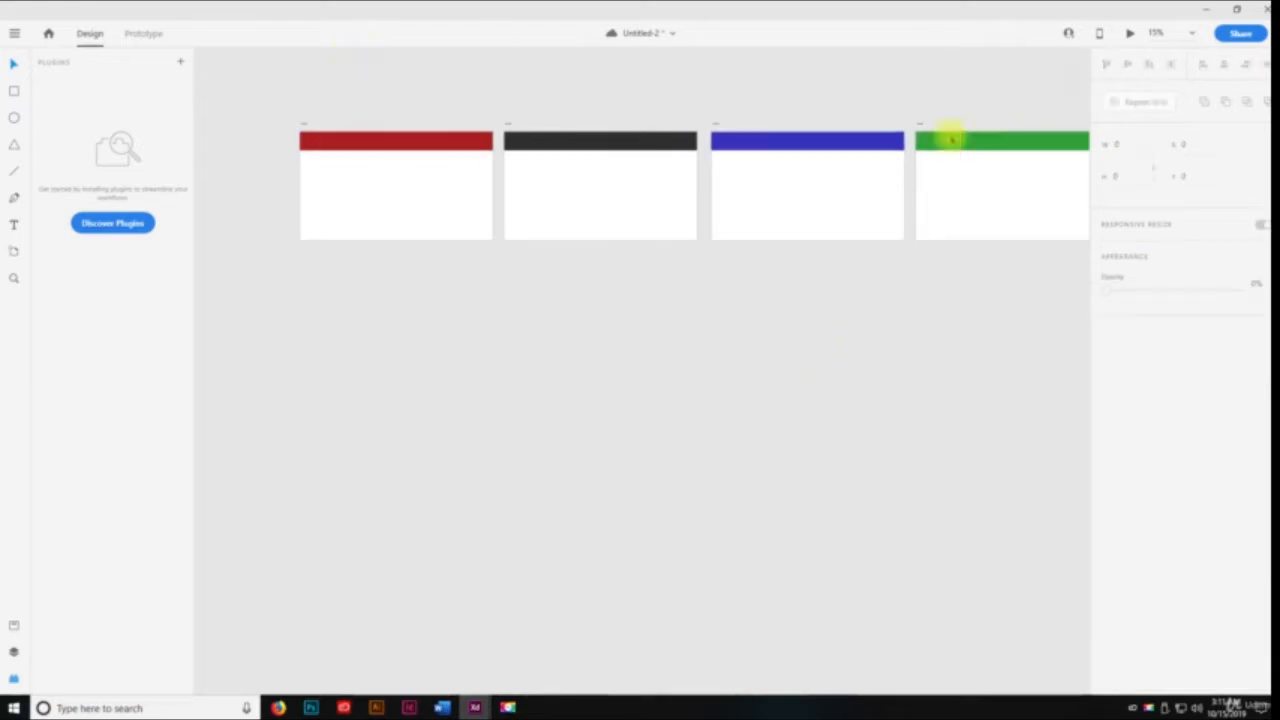
# Preview the prototype from Prototype mode, advance one artboard at a time from the dark header to the red one, and close the preview
pyautogui.click(141, 34)
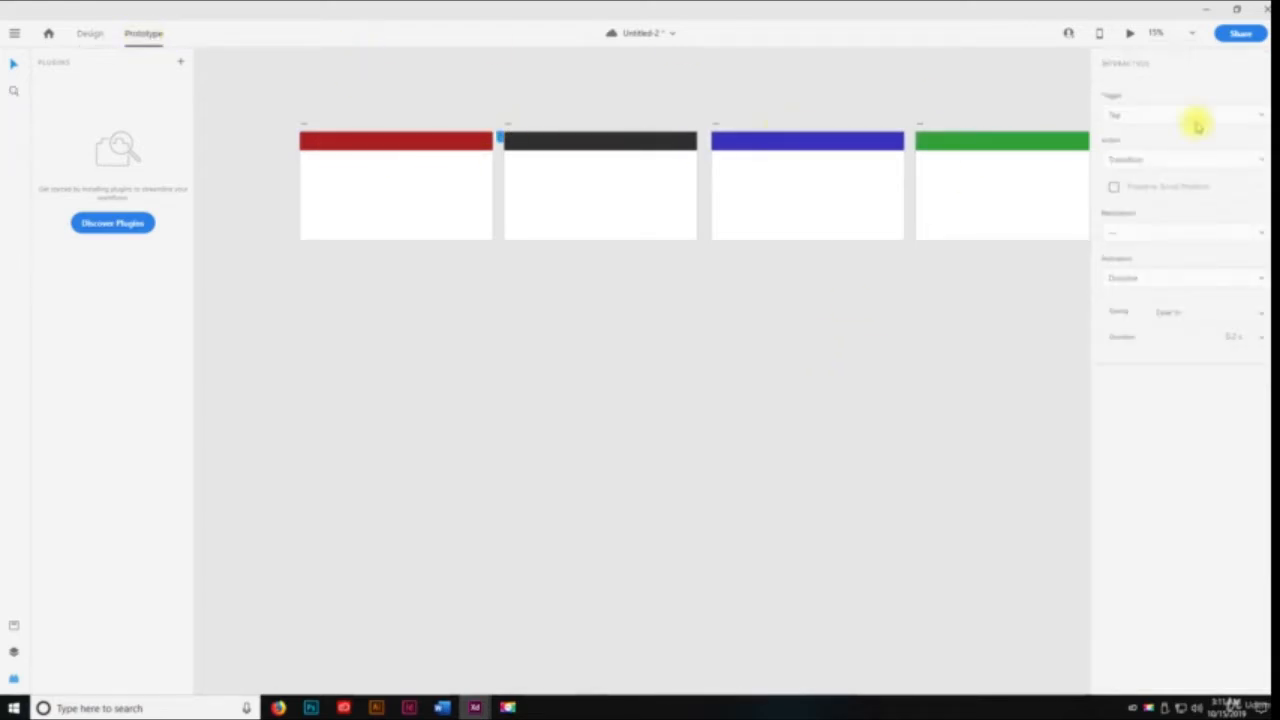
pyautogui.click(1130, 35)
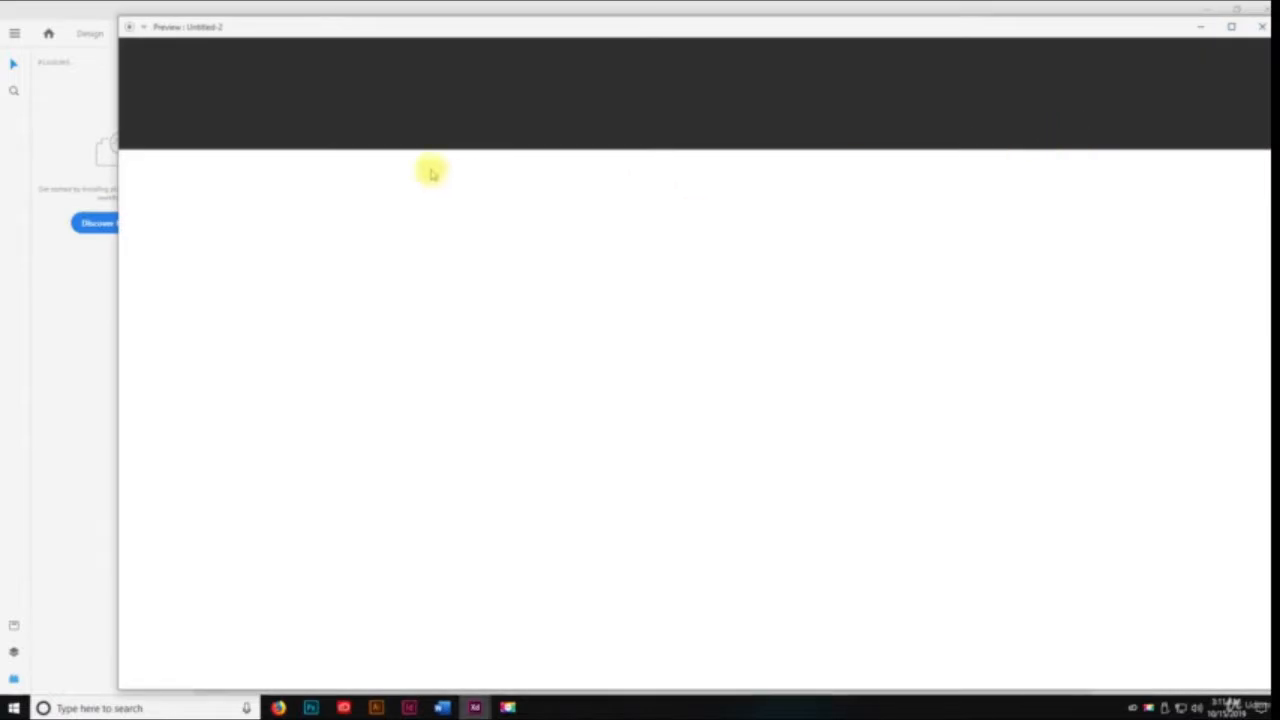
pyautogui.moveTo(1087, 27); pyautogui.dragTo(1038, 19)
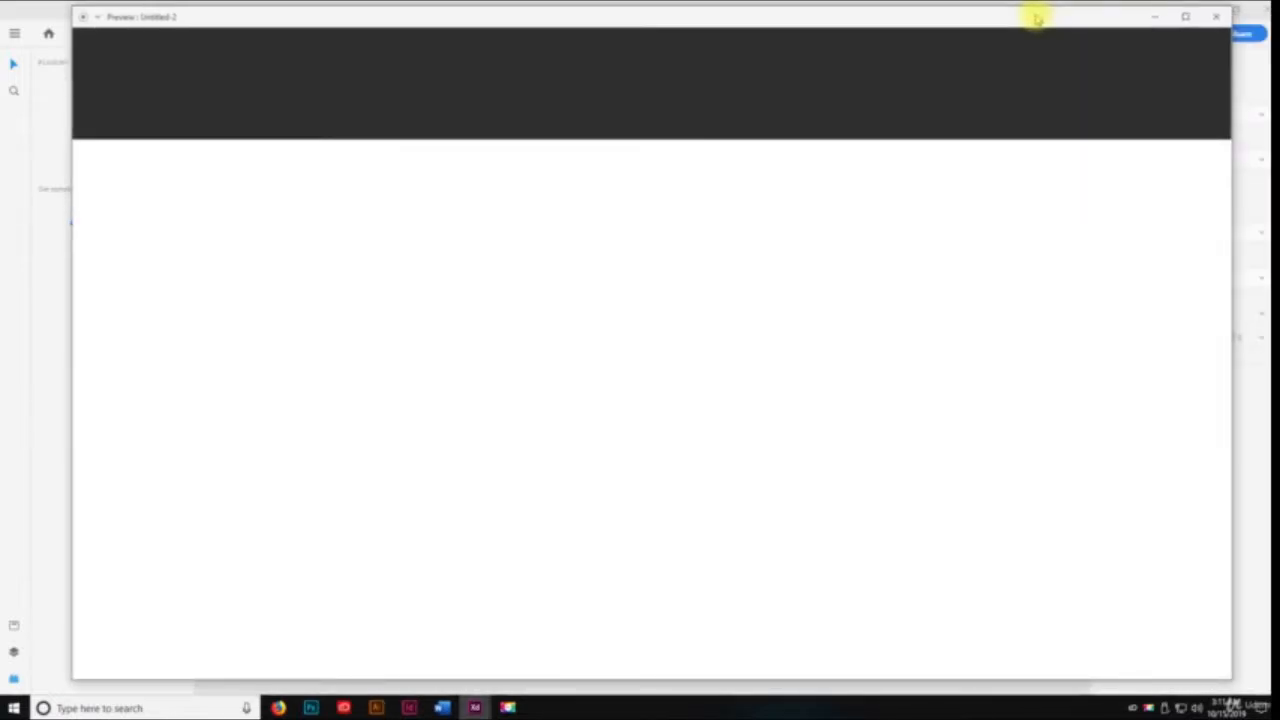
pyautogui.doubleClick(1038, 19)
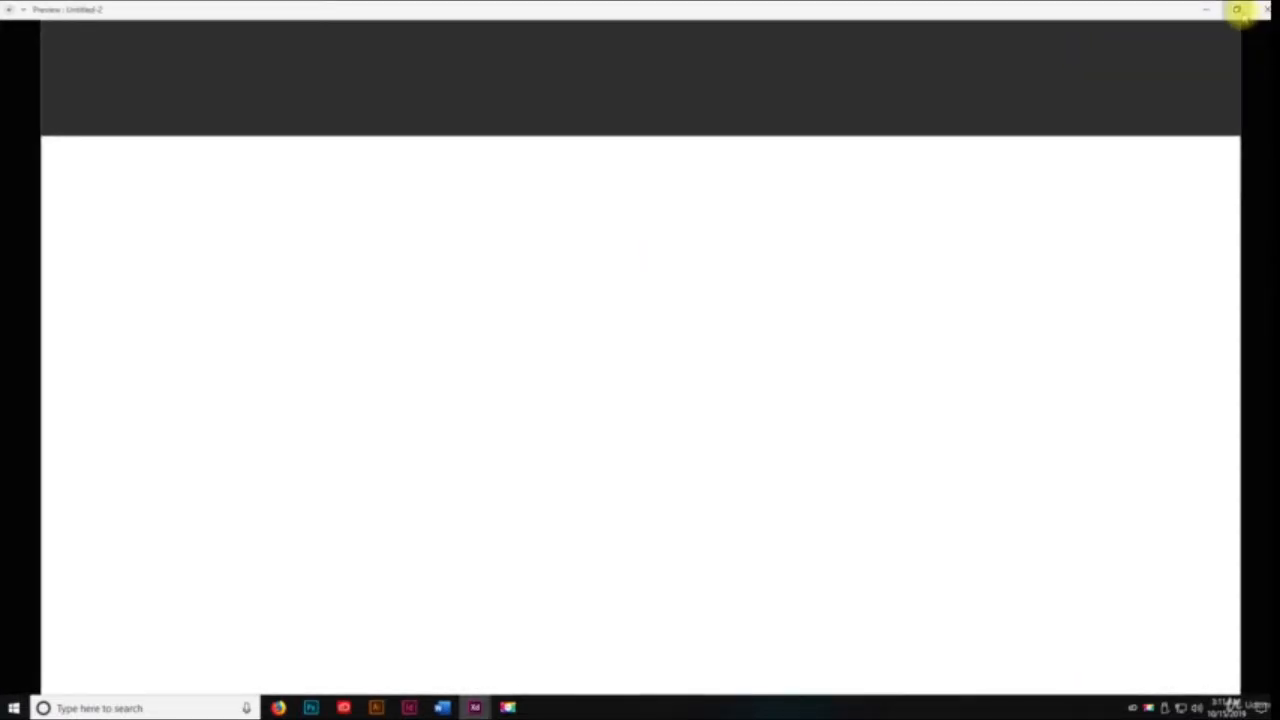
pyautogui.click(1237, 9)
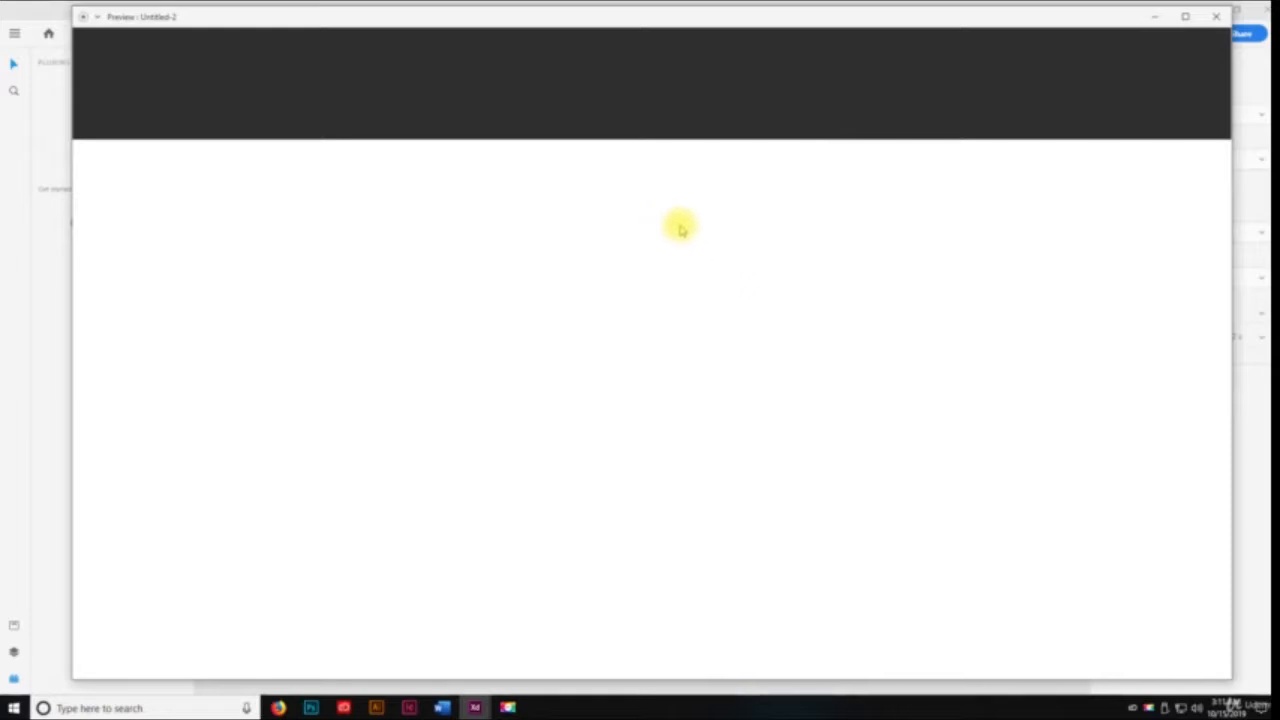
pyautogui.press('Right')
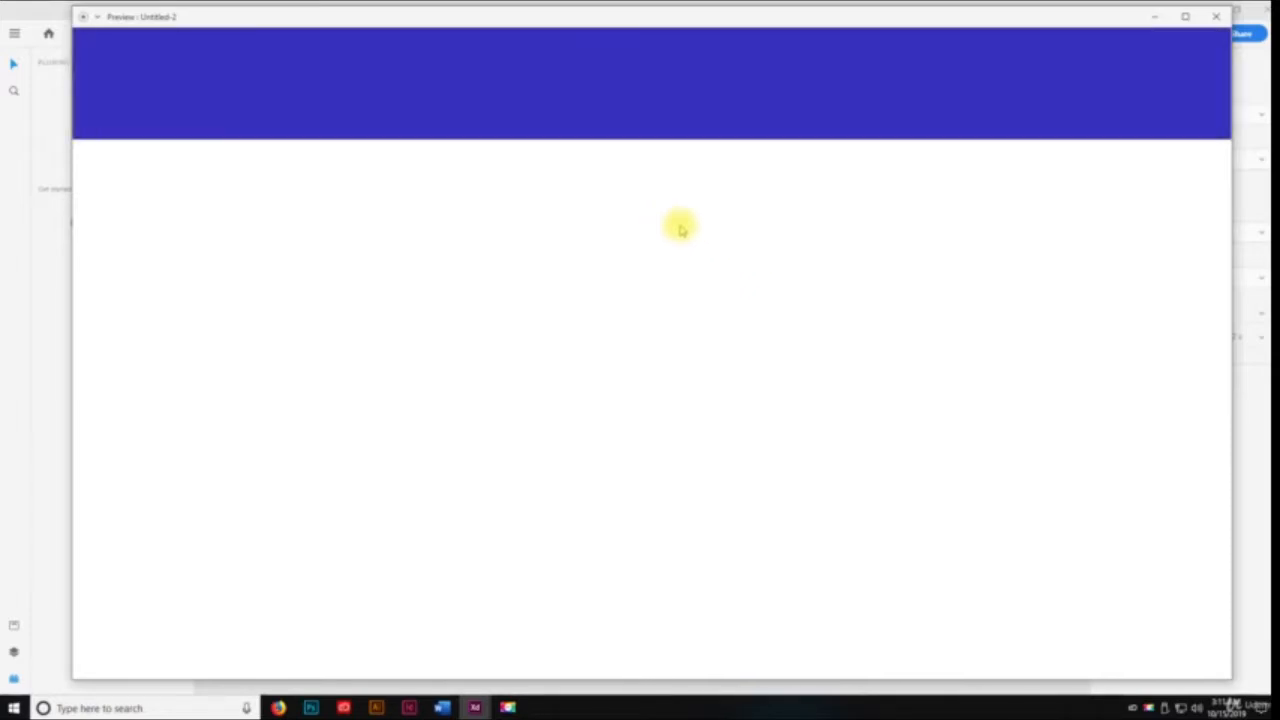
pyautogui.press('Right')
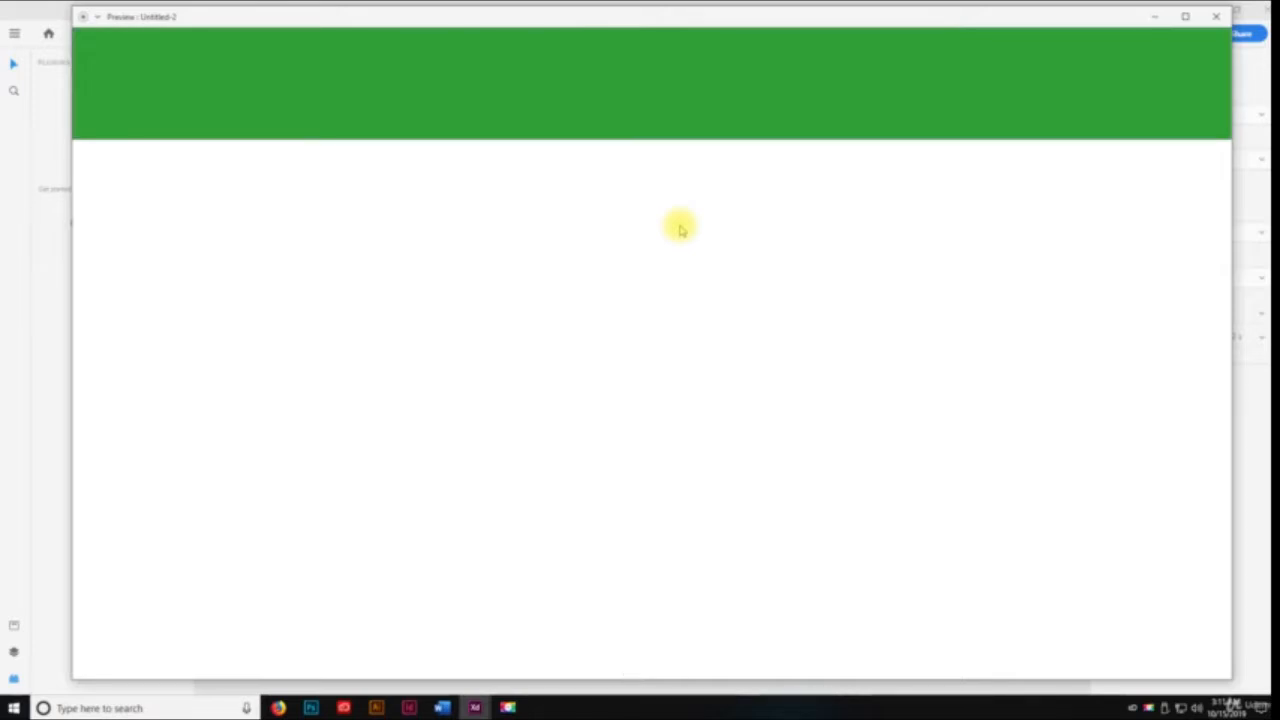
pyautogui.press('Right')
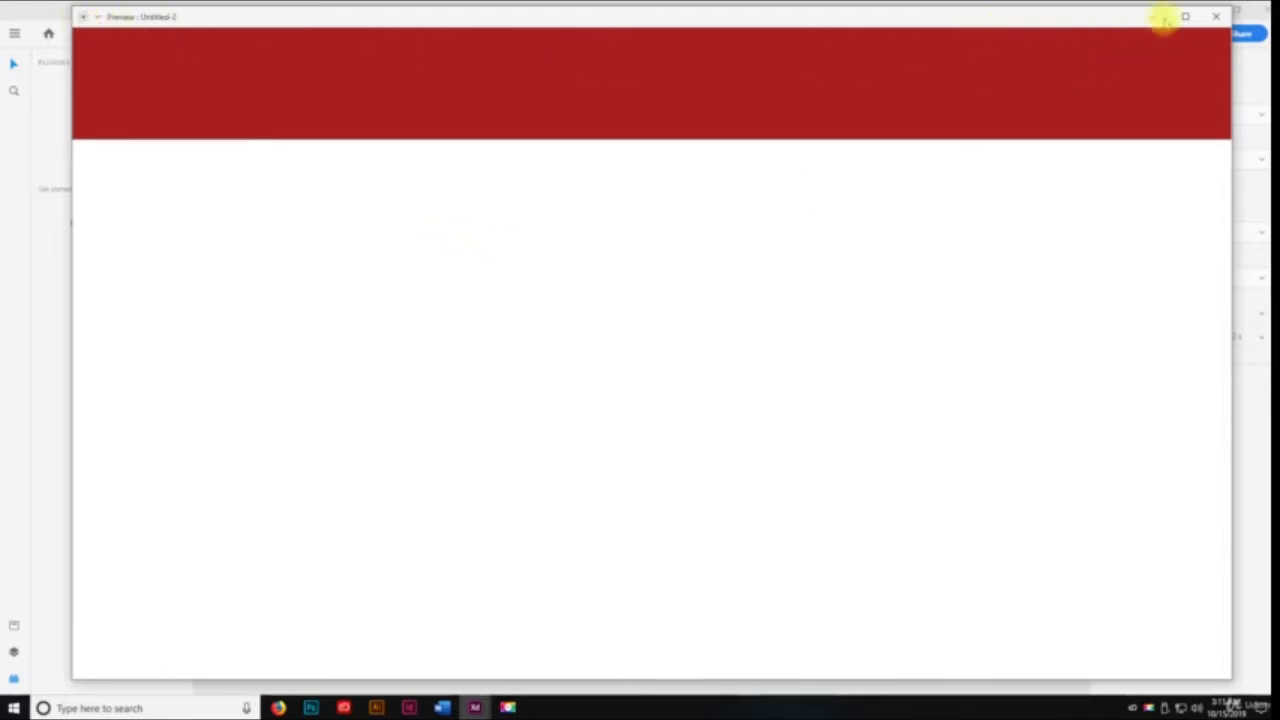
pyautogui.click(1215, 17)
# Preview the prototype again, advance quickly through three artboards to the red header, and close the preview
pyautogui.click(1130, 33)
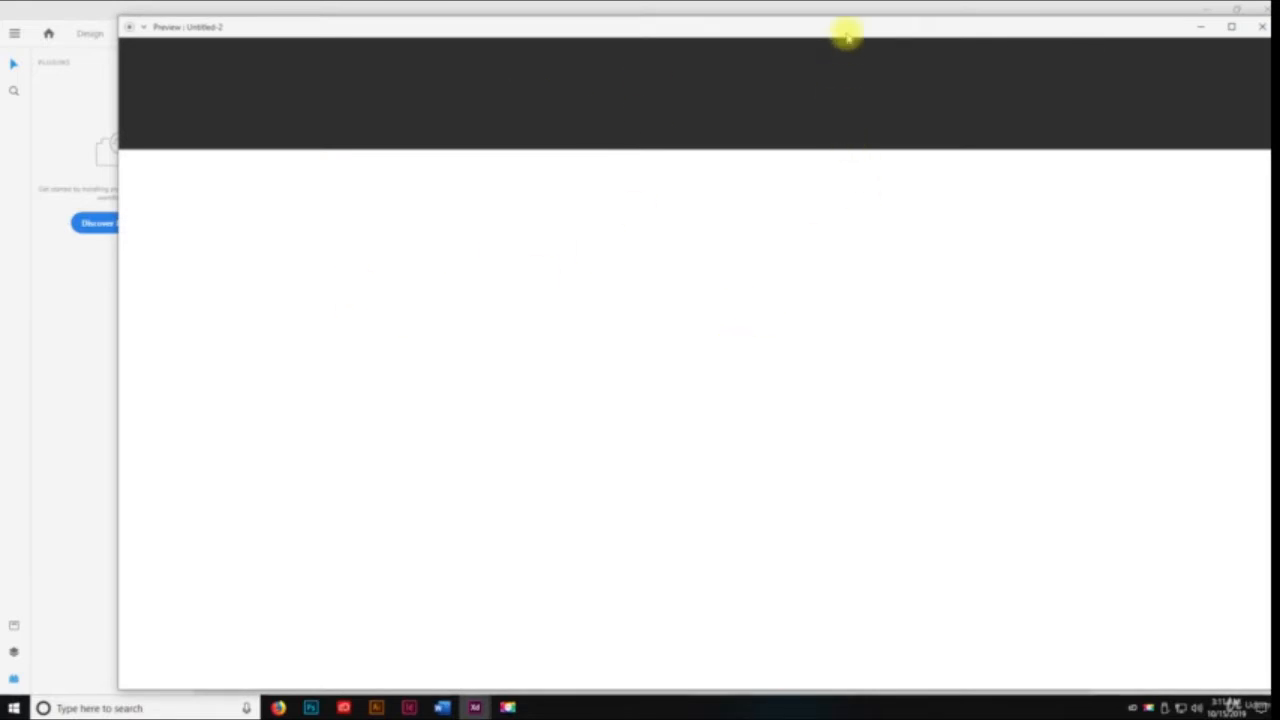
pyautogui.moveTo(849, 34); pyautogui.dragTo(794, 26)
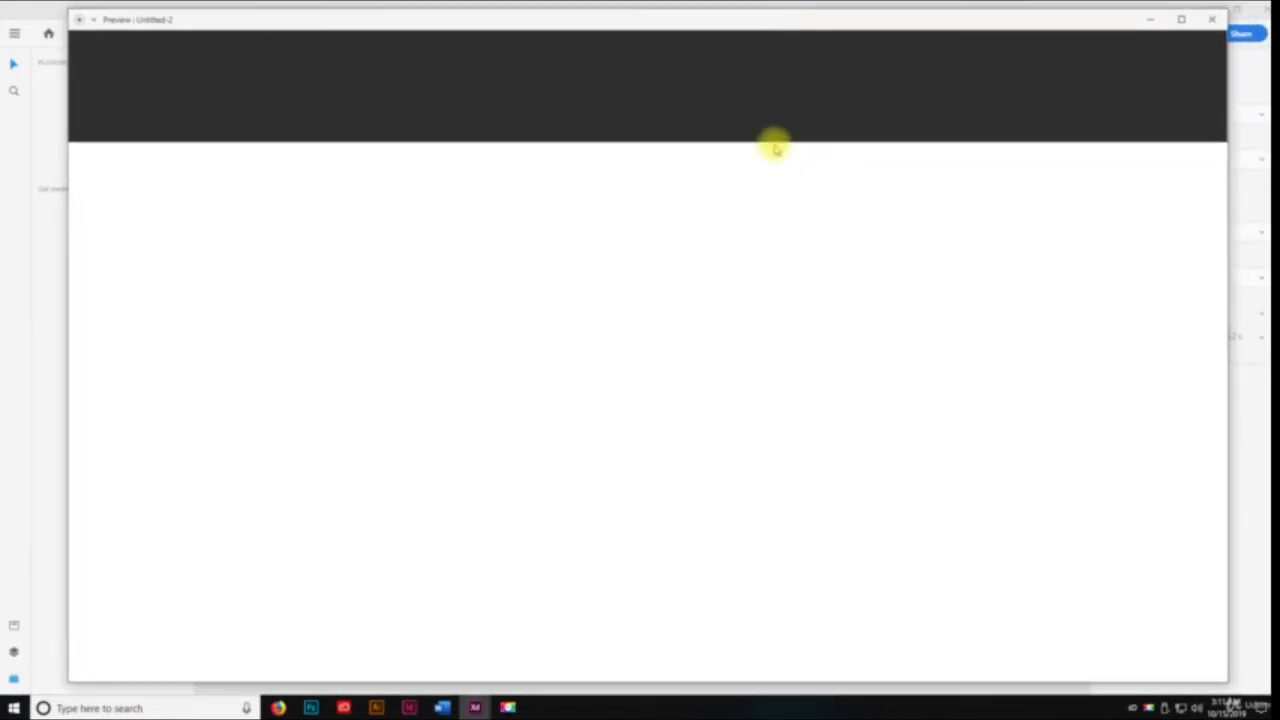
pyautogui.press('Right')
pyautogui.press('Right')
pyautogui.press('Right')
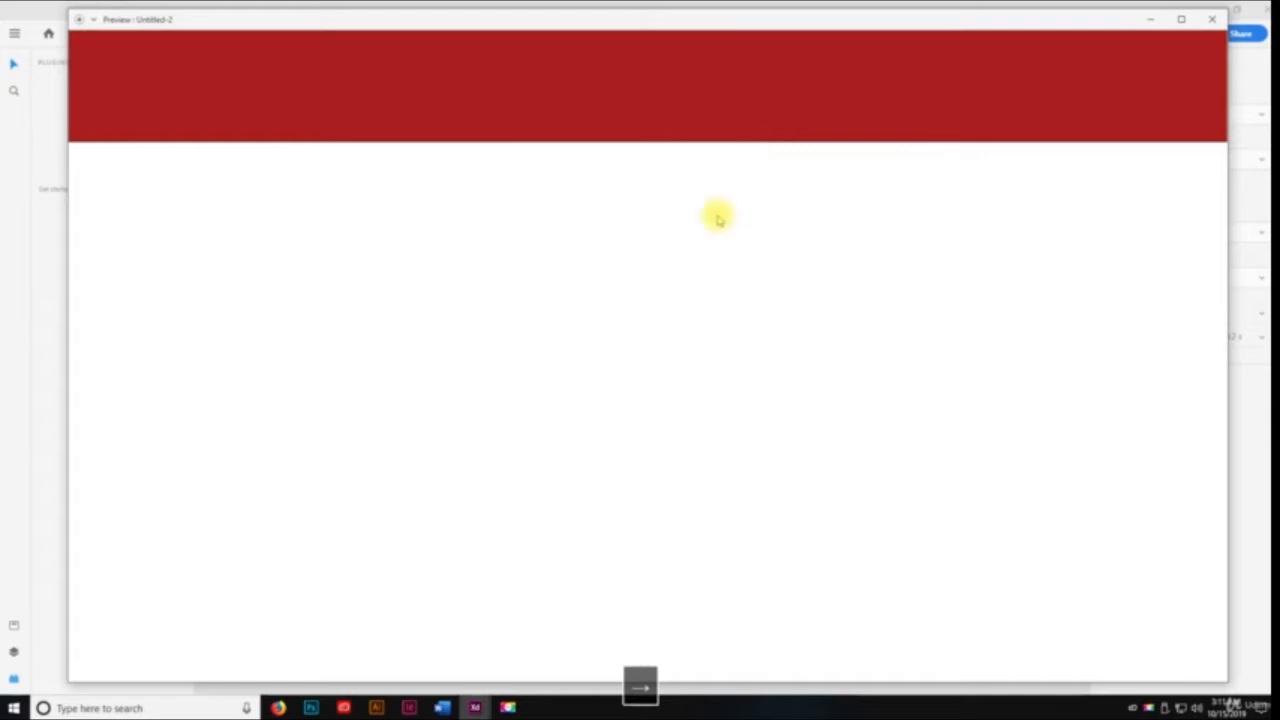
pyautogui.click(1212, 18)
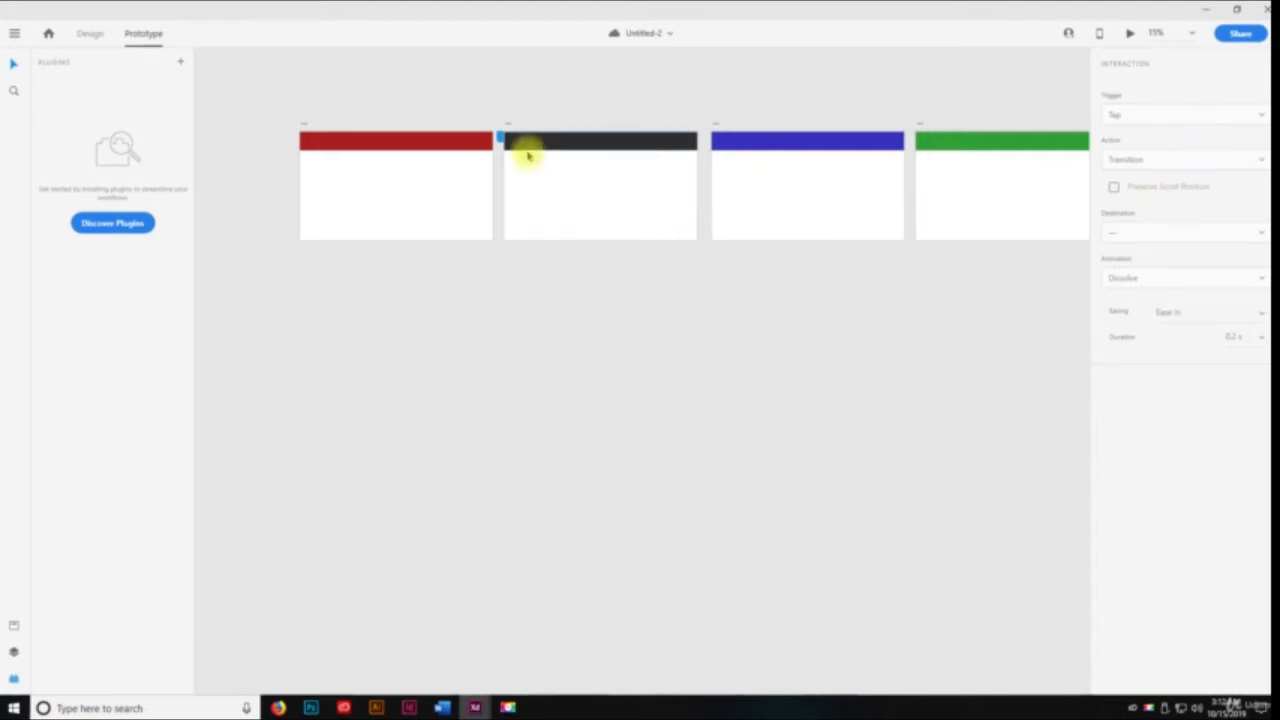
# Examine the action, trigger and animation options of the first header bar's interaction, keeping Transition, Tap and Dissolve, and deselect the bar
pyautogui.click(480, 142)
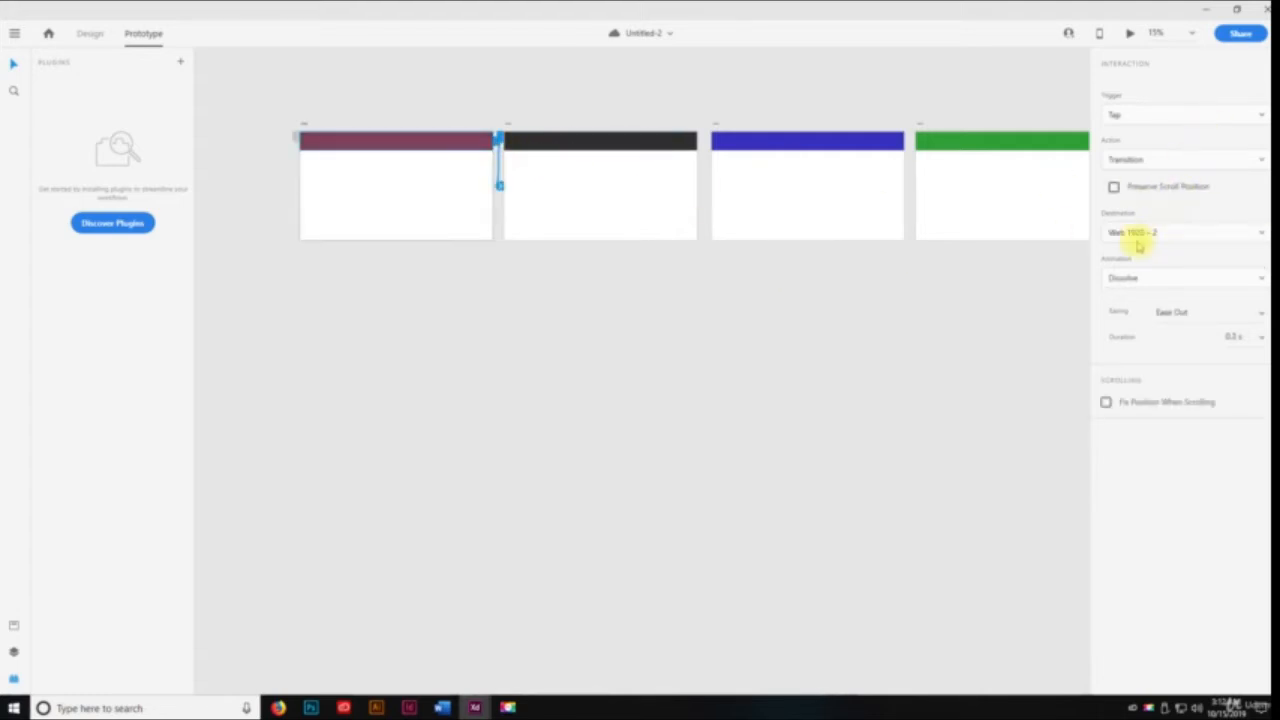
pyautogui.click(1168, 160)
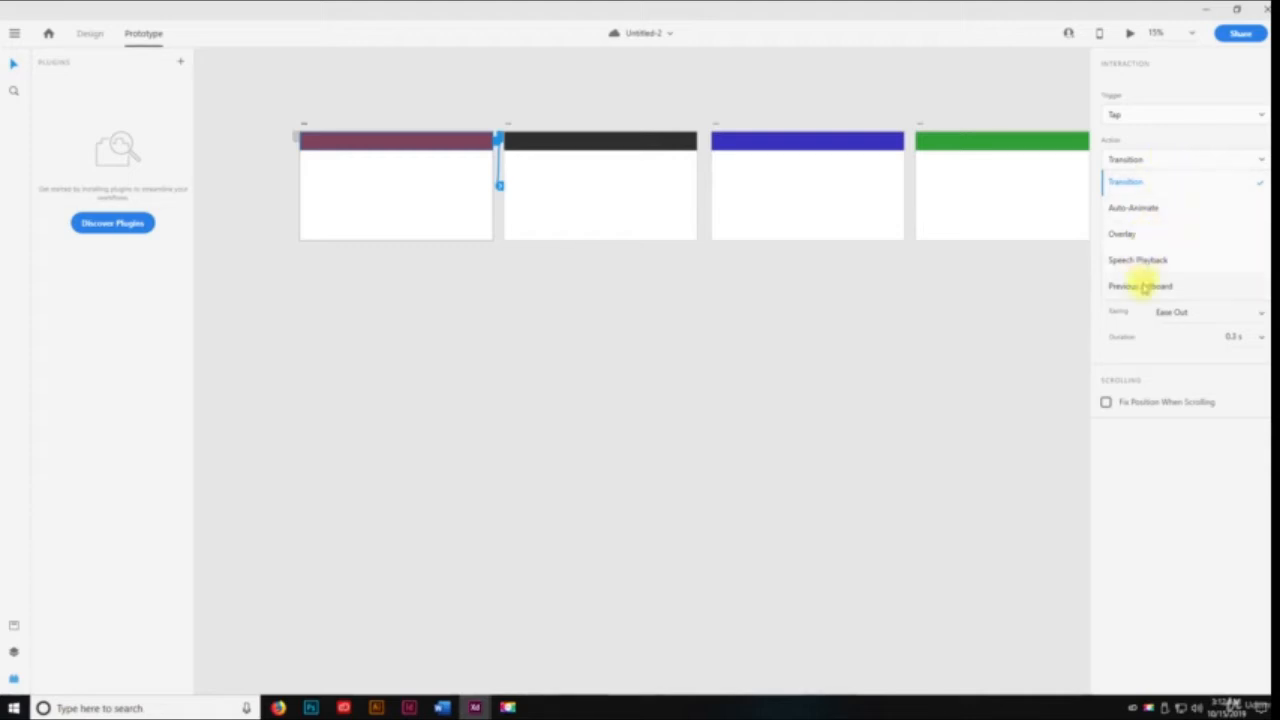
pyautogui.click(1157, 114)
pyautogui.click(1157, 116)
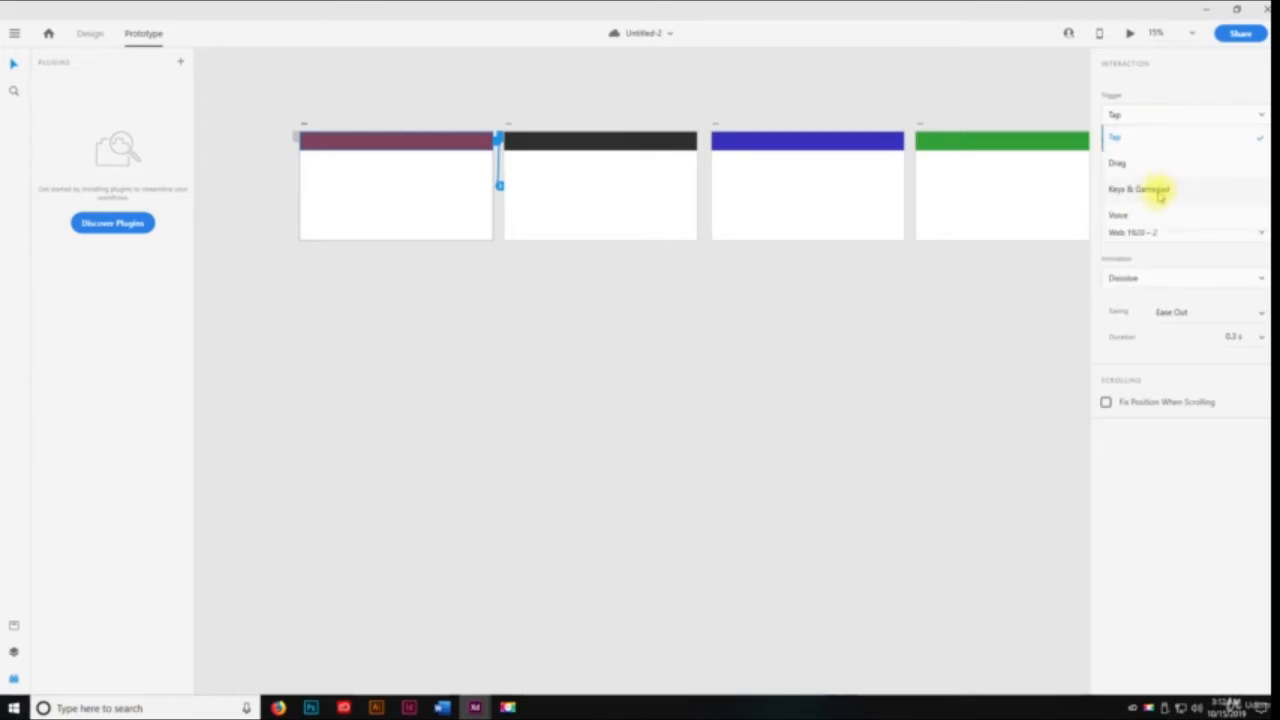
pyautogui.click(1165, 135)
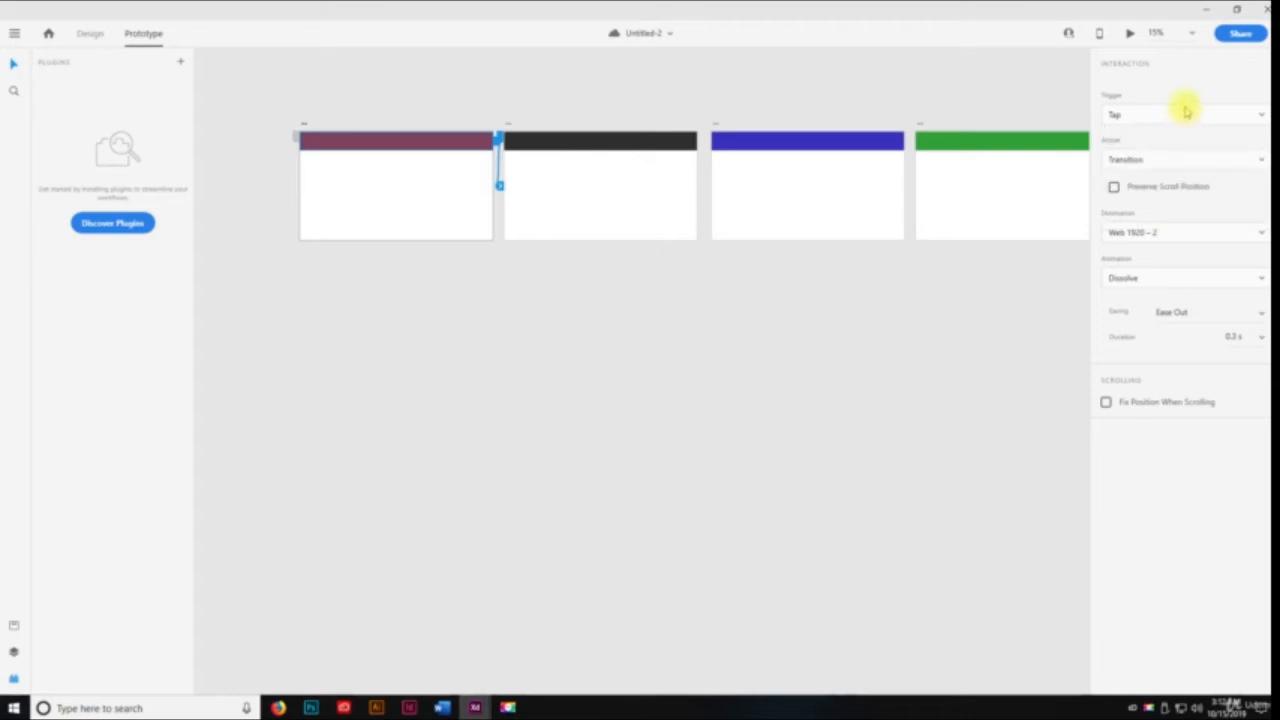
pyautogui.click(1136, 283)
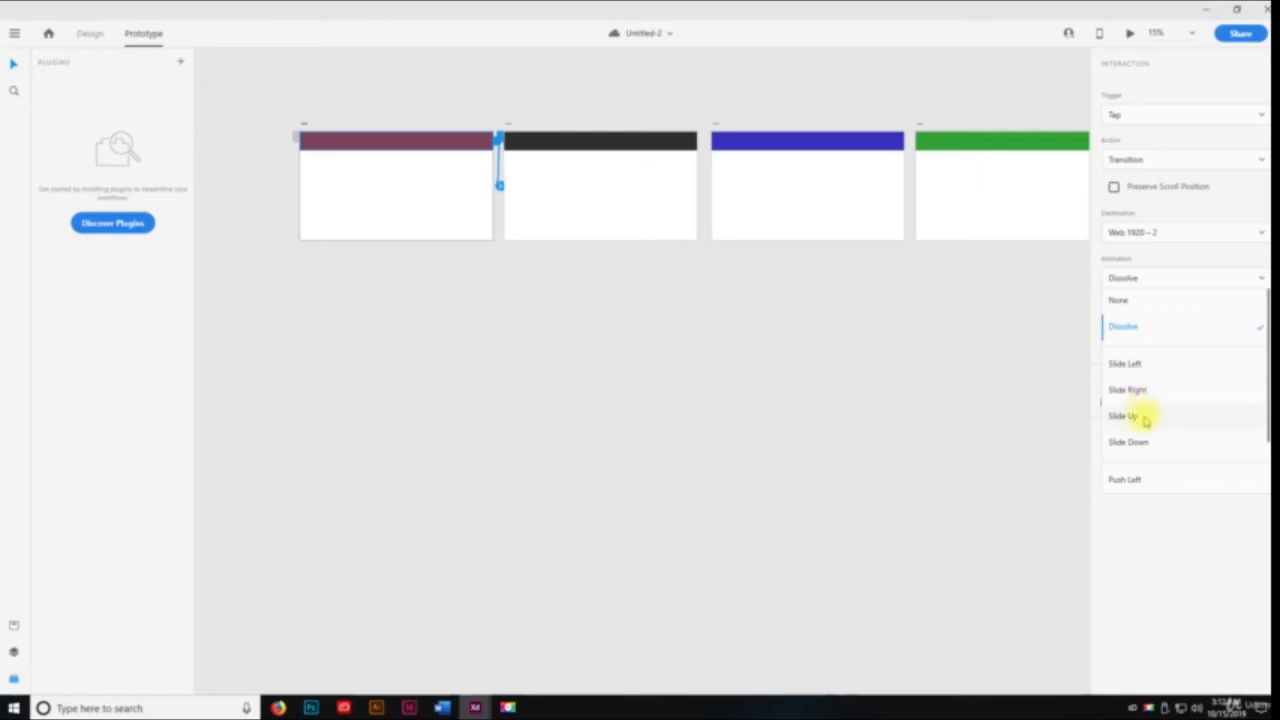
pyautogui.scroll(-1, 1155, 440)
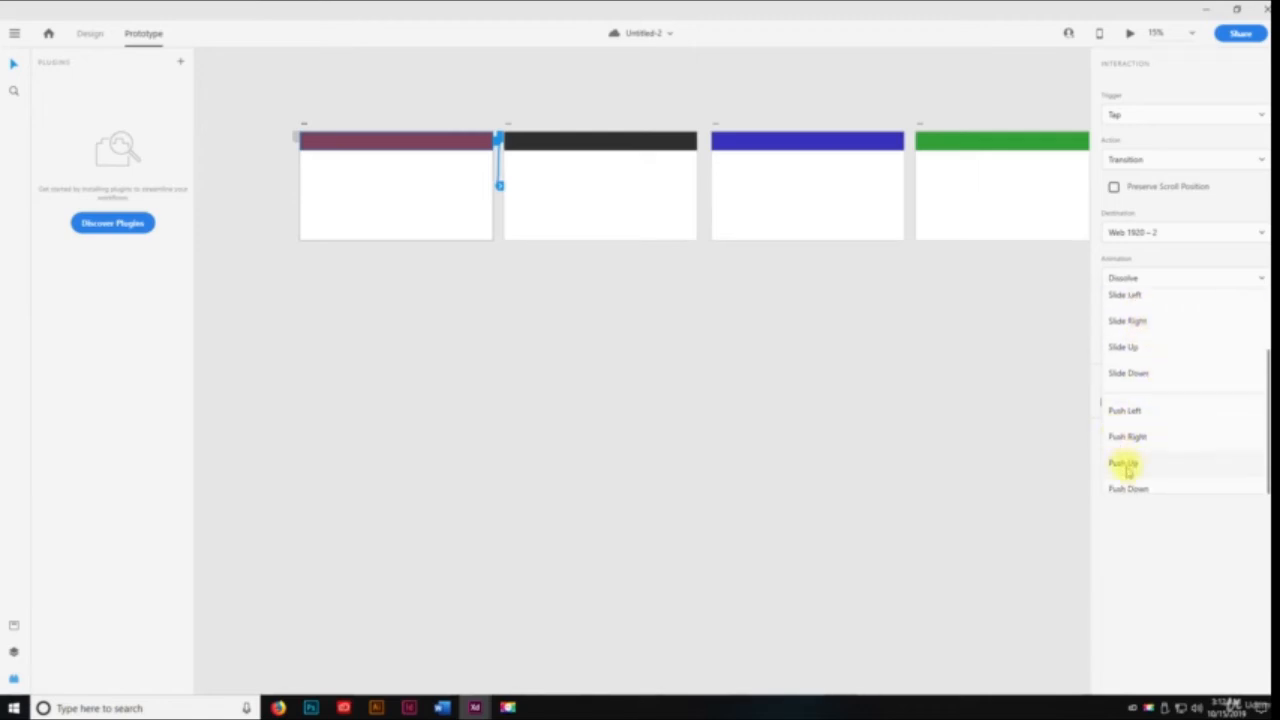
pyautogui.click(1186, 586)
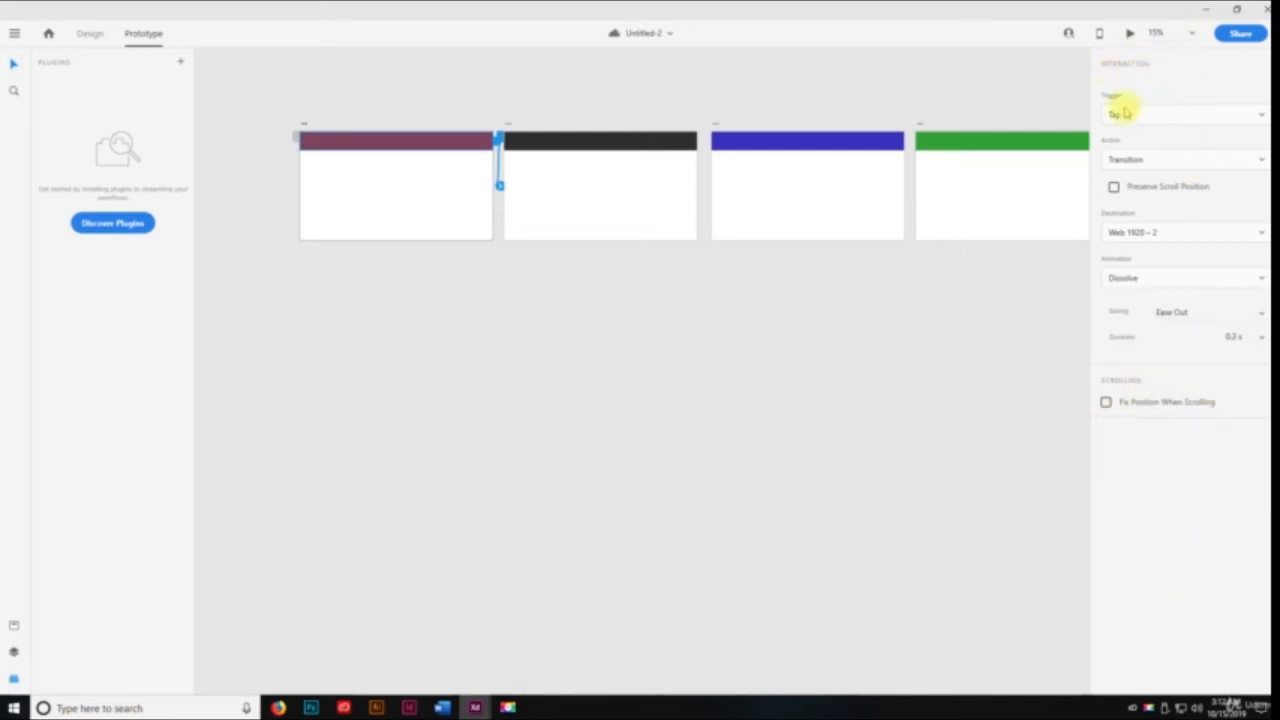
pyautogui.click(503, 328)
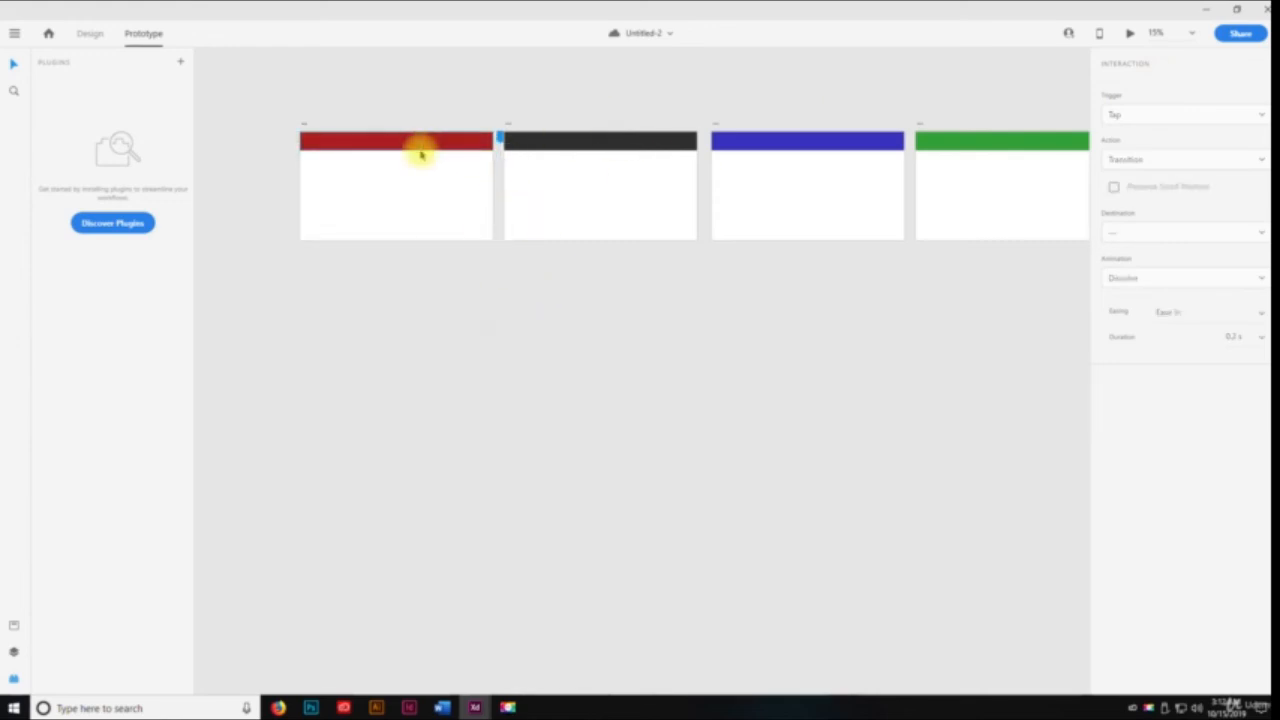